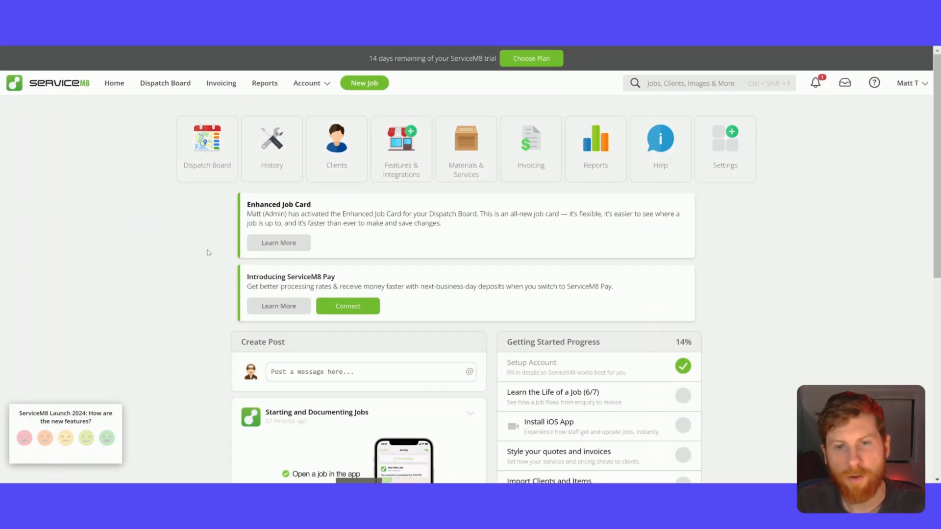
pyautogui.scroll(-4, 207, 251)
pyautogui.scroll(-4, 207, 250)
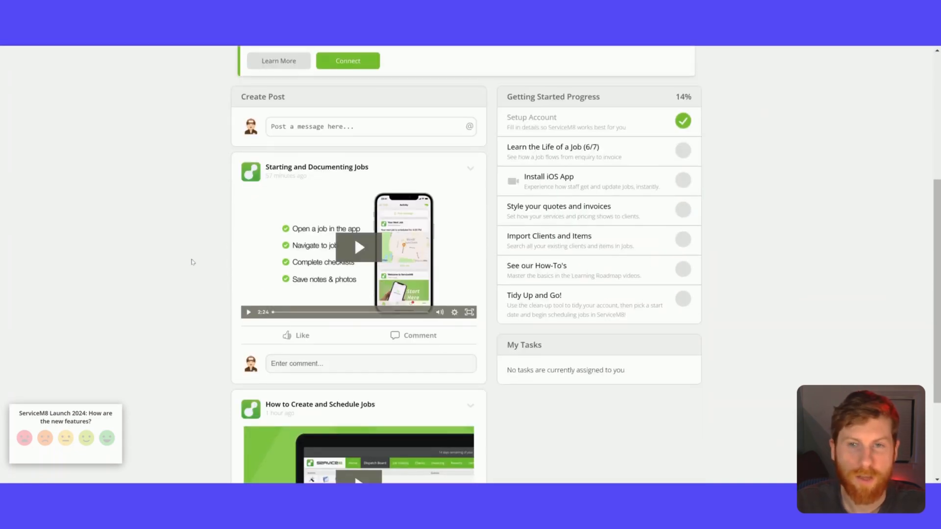
pyautogui.scroll(-1, 197, 259)
pyautogui.scroll(2, 355, 425)
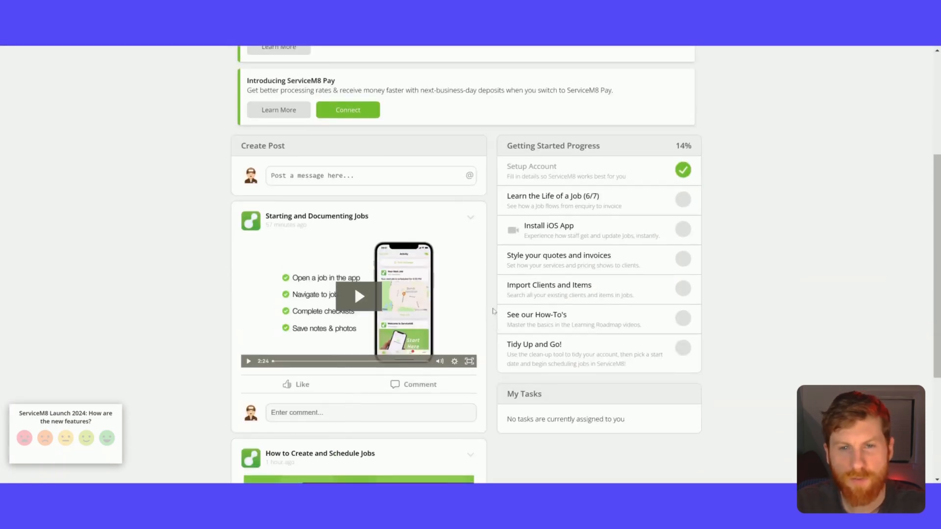
pyautogui.scroll(1, 354, 331)
pyautogui.scroll(1, 441, 316)
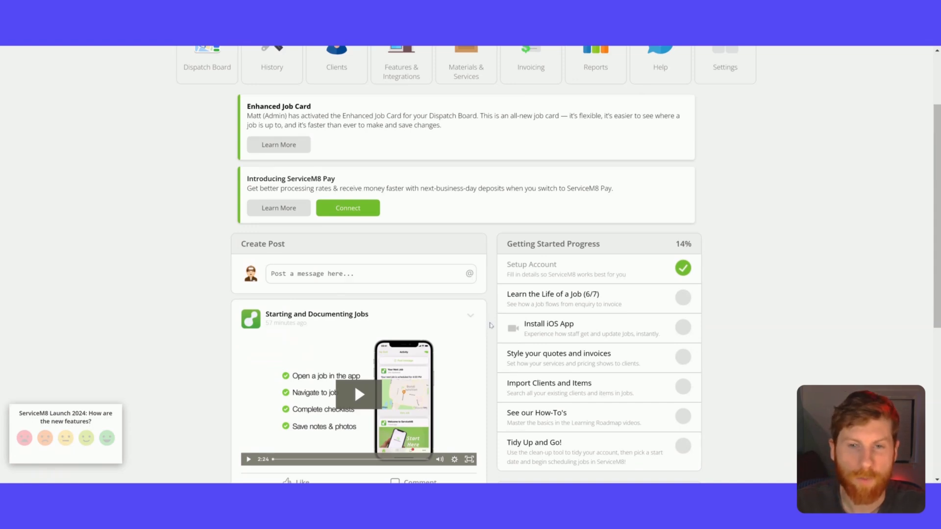
pyautogui.scroll(2, 490, 325)
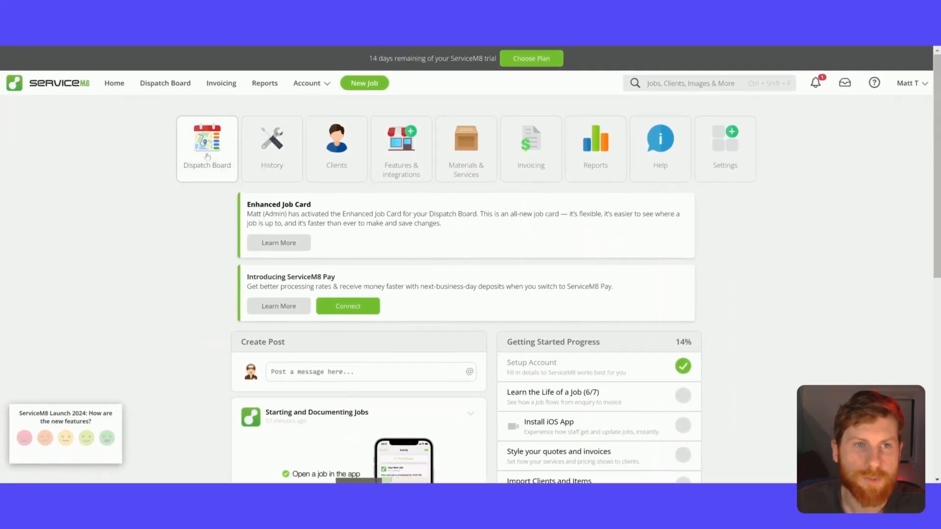
# Step: Open the Dispatch Board and drag John Smith's job onto Matt's schedule
pyautogui.click(207, 147)
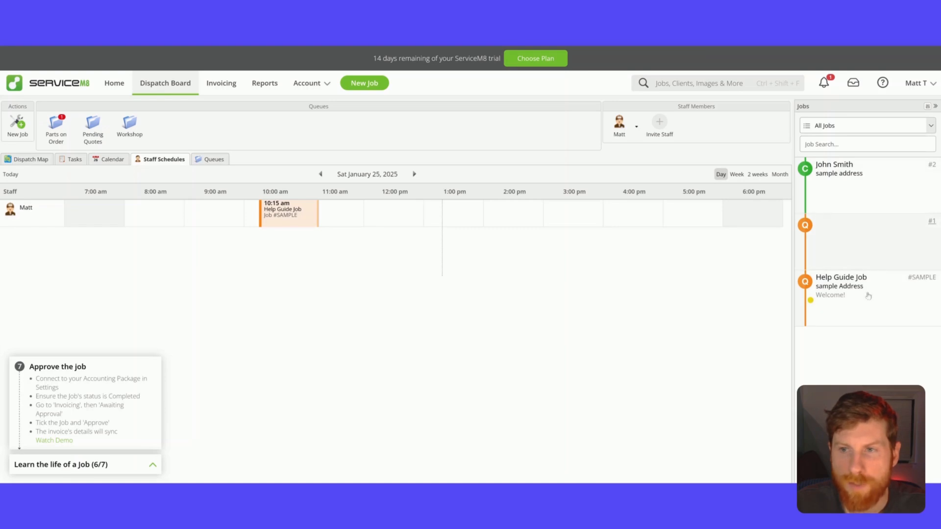
pyautogui.moveTo(851, 186)
pyautogui.mouseDown()
pyautogui.moveTo(595, 213)
pyautogui.moveTo(805, 172)
pyautogui.mouseUp()
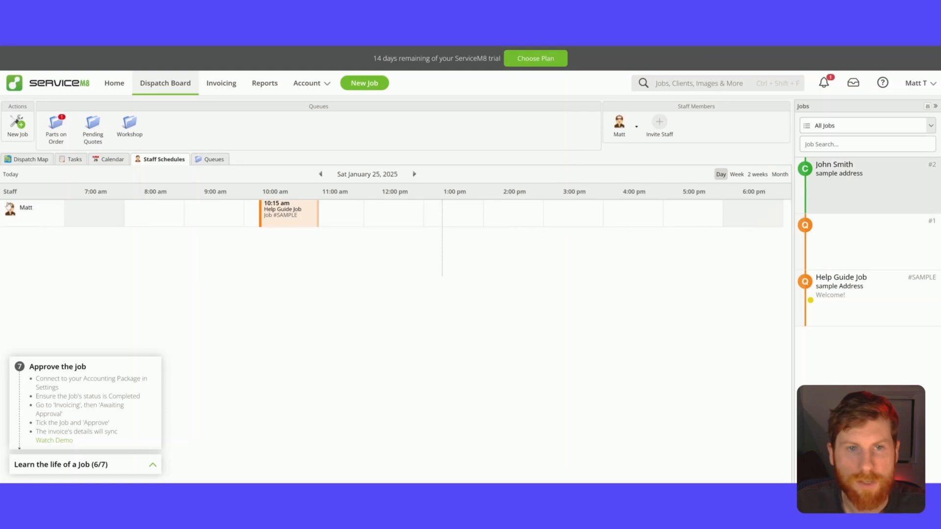
# Step: Create Job #5 from the schedule for customer John Smith, reviewing statuses and keeping Quote
pyautogui.doubleClick(334, 279)
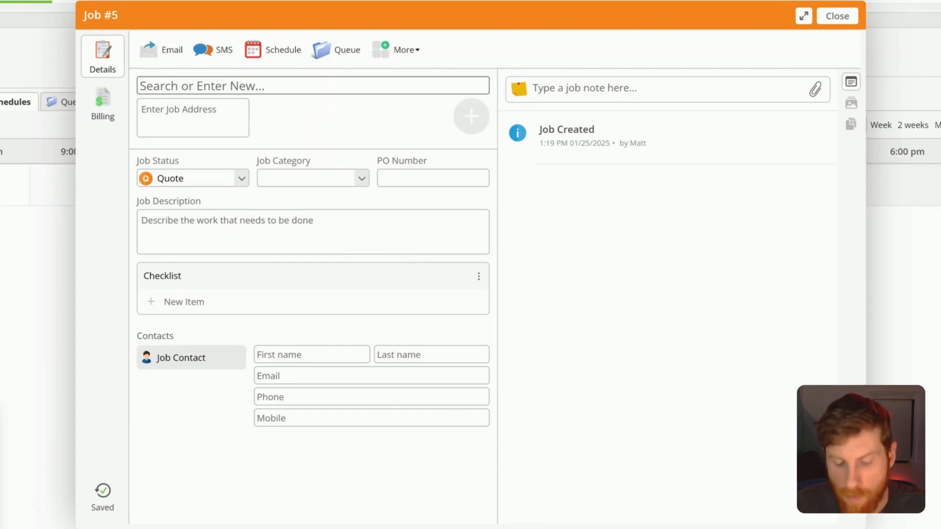
pyautogui.write('JOhn')
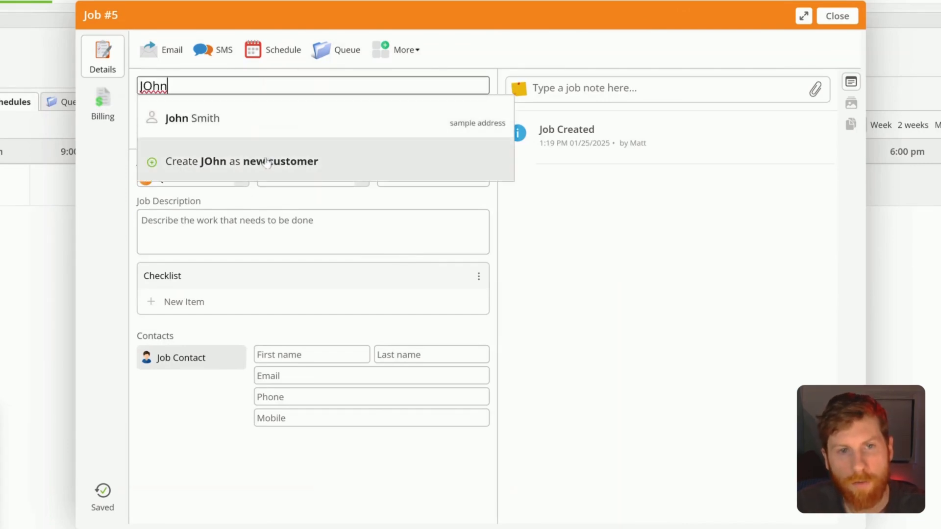
pyautogui.click(227, 124)
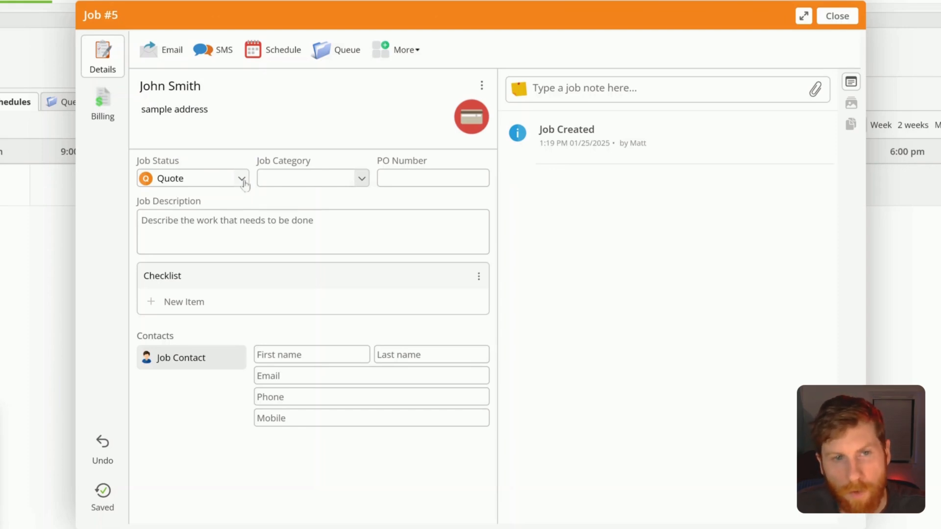
pyautogui.click(241, 180)
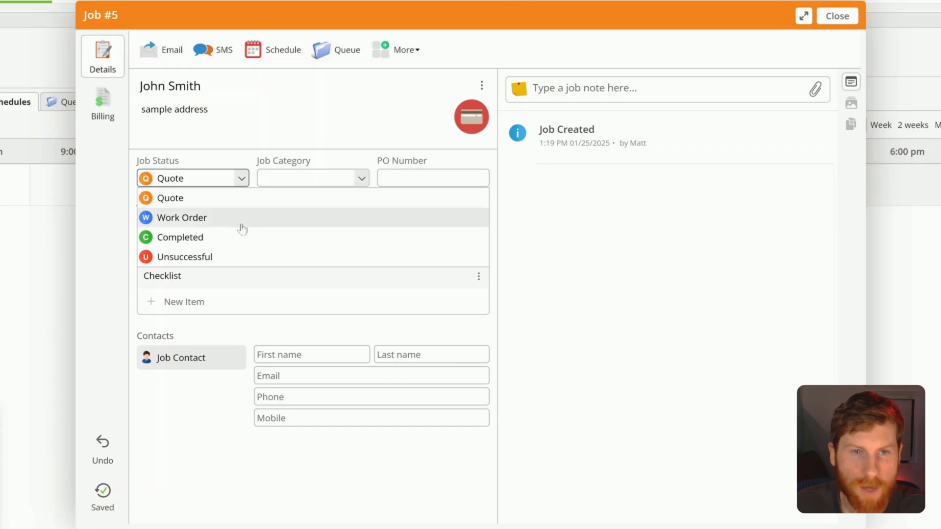
pyautogui.click(243, 180)
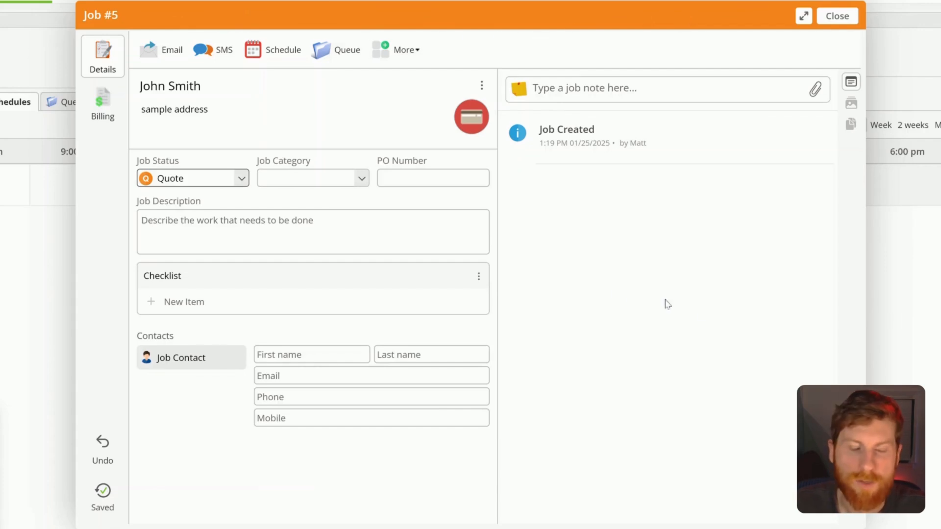
# Step: Enter '- mount TV' as the job description and enlarge the description box
pyautogui.click(312, 232)
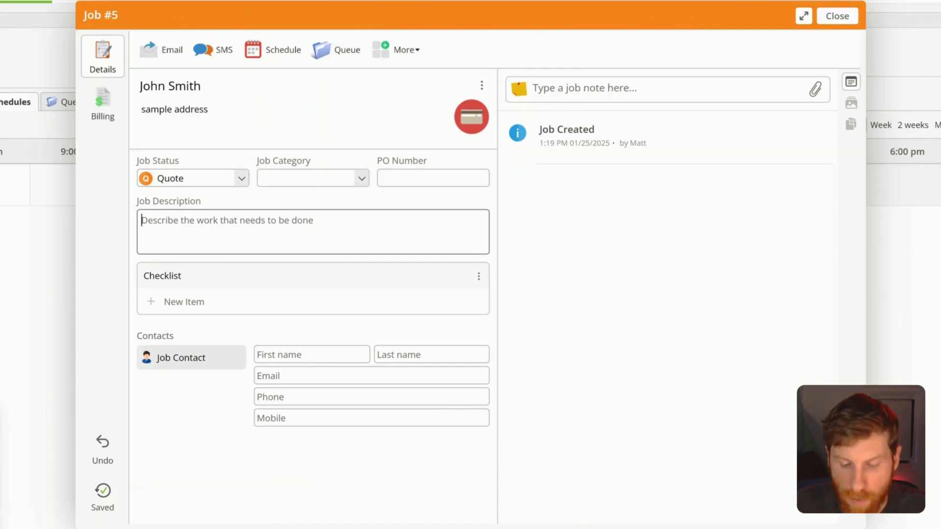
pyautogui.write('-')
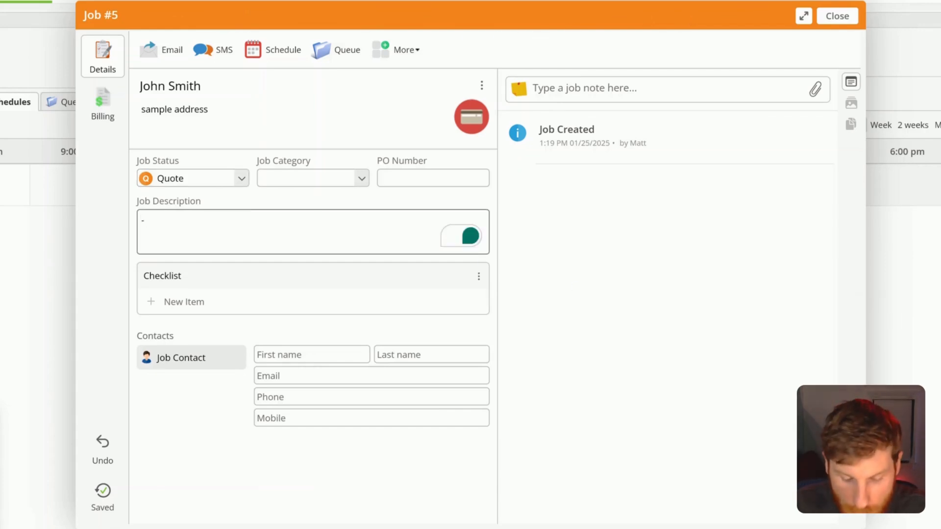
pyautogui.write(' mount TV')
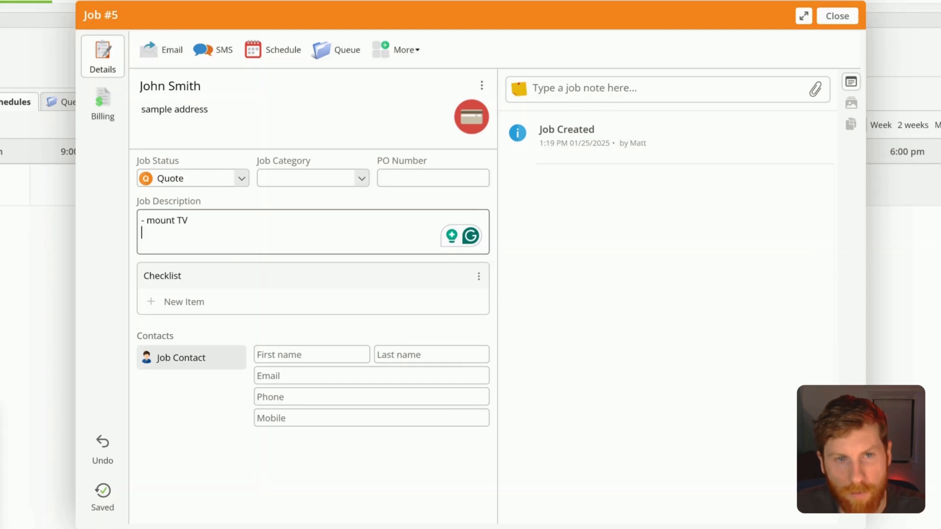
pyautogui.press('Return')
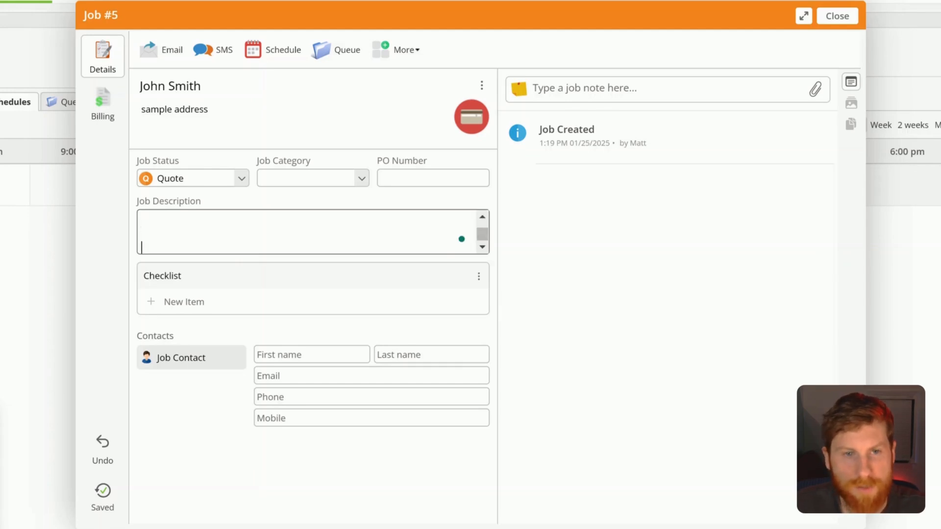
pyautogui.moveTo(484, 252); pyautogui.dragTo(470, 507)
pyautogui.scroll(3, 305, 360)
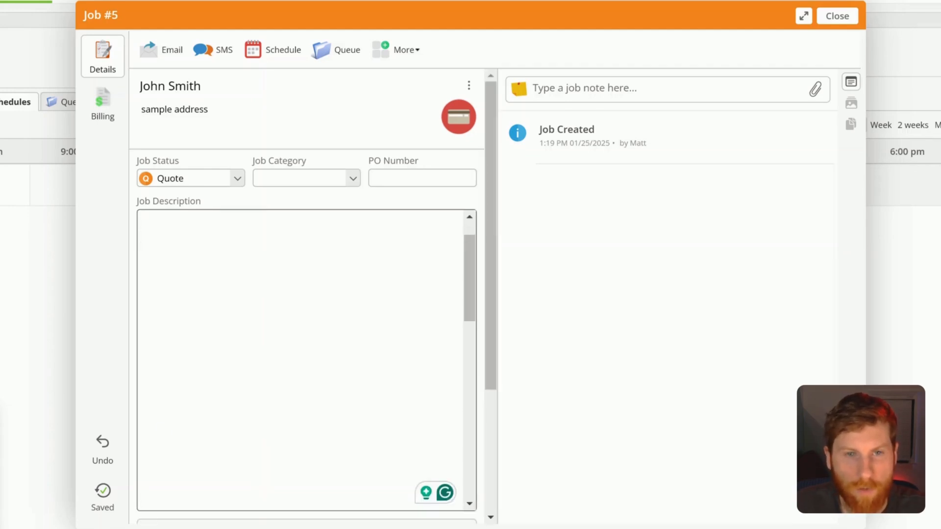
pyautogui.scroll(-2, 305, 361)
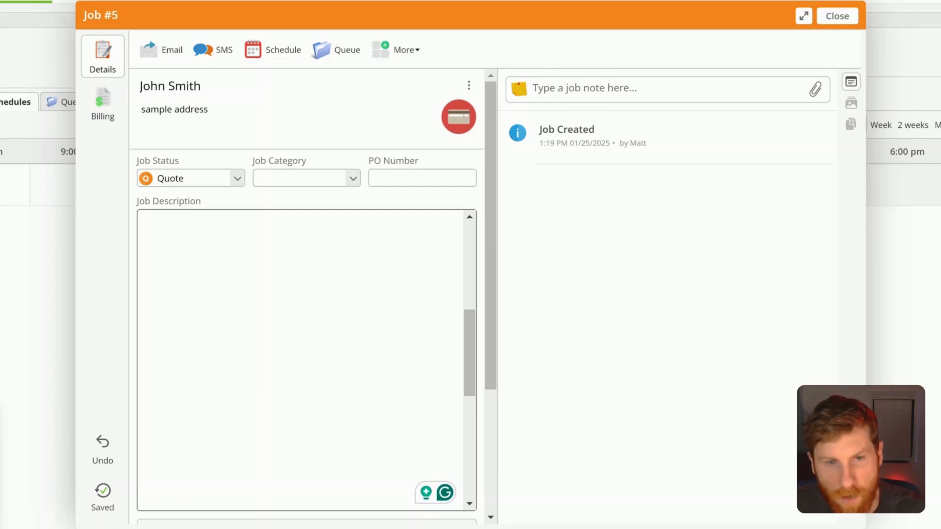
pyautogui.scroll(-3, 305, 360)
pyautogui.scroll(5, 305, 360)
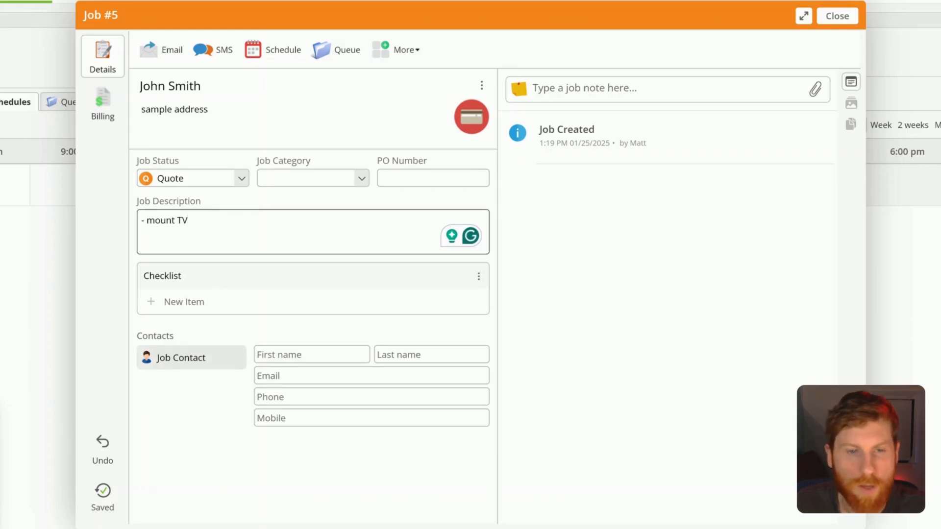
# Step: Rename the checklist heading to 'set up' and add a 'set up' item to it
pyautogui.click(227, 281)
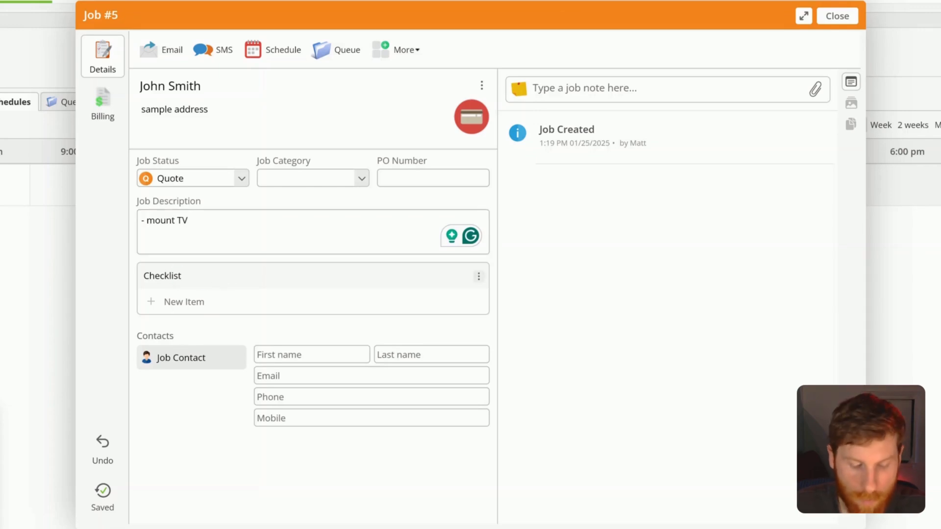
pyautogui.doubleClick(147, 276)
pyautogui.write('set up')
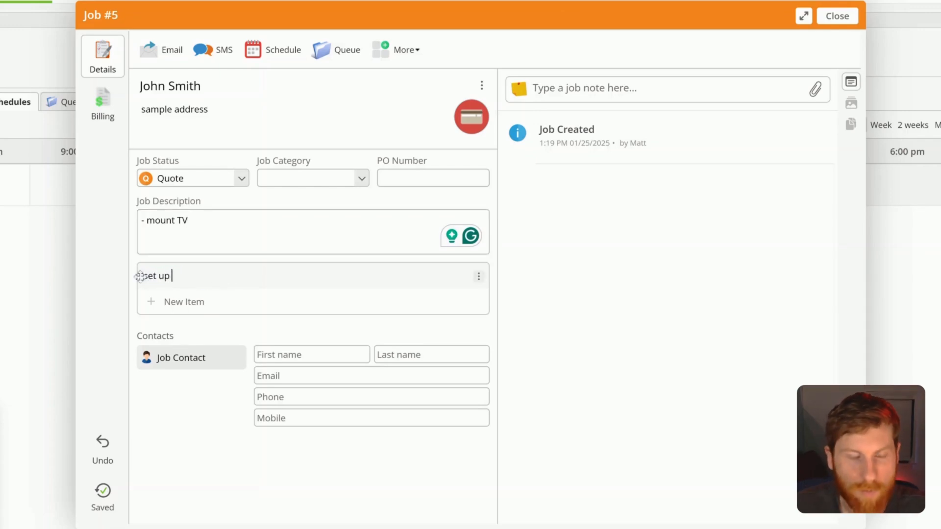
pyautogui.click(212, 302)
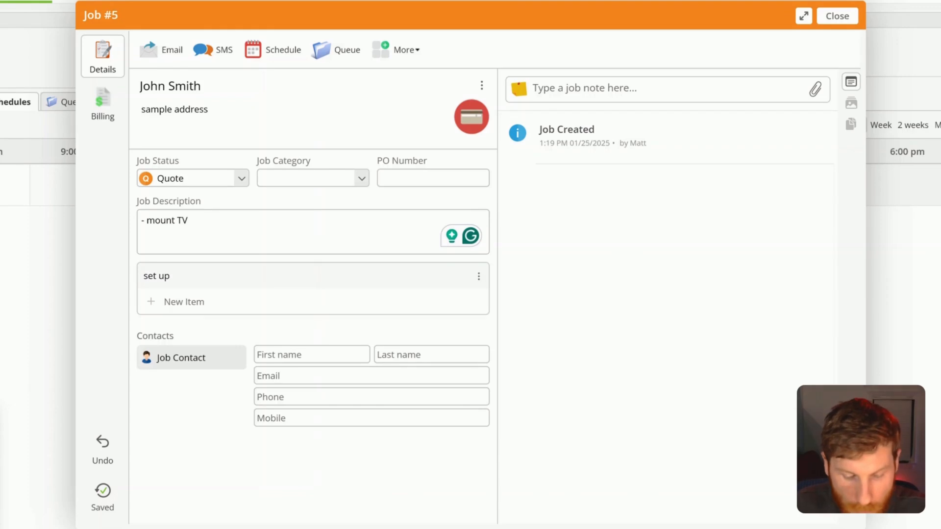
pyautogui.write('set up')
pyautogui.press('Return')
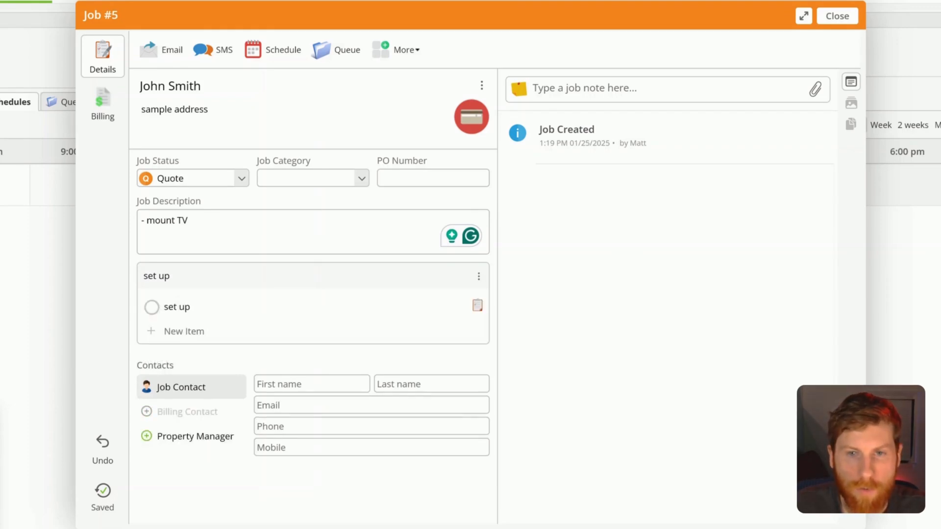
# Step: Add a second, empty checklist to the job from the checklist options
pyautogui.click(478, 276)
pyautogui.click(436, 298)
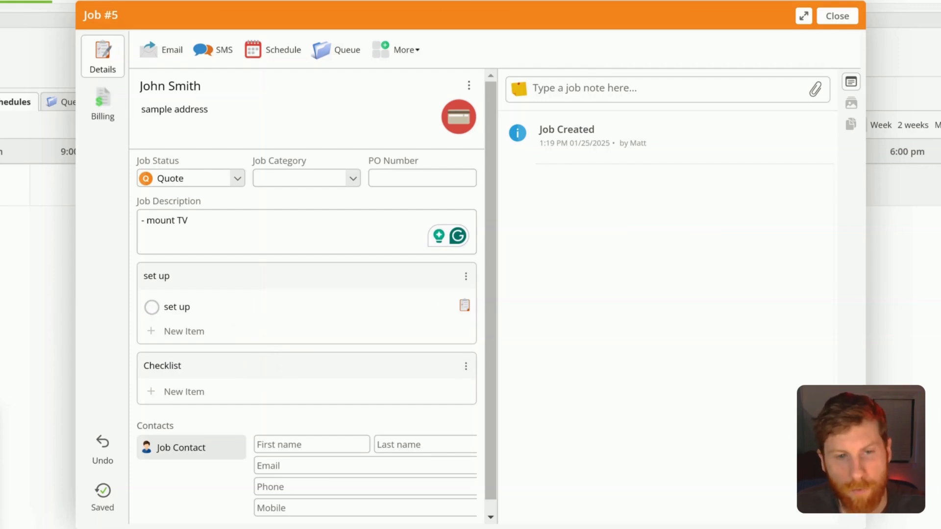
pyautogui.scroll(-1, 308, 294)
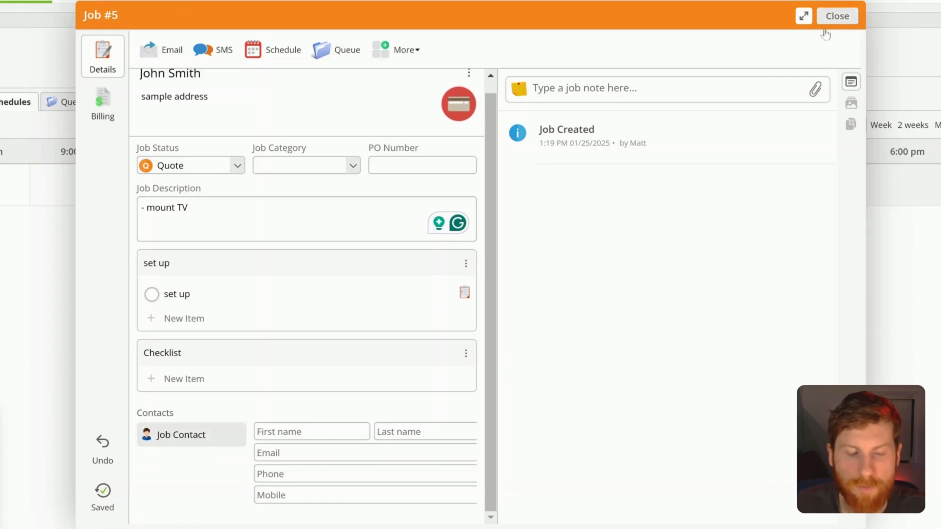
# Step: Undo the last change, then review the job's notes, photos, files and activity history
pyautogui.click(102, 447)
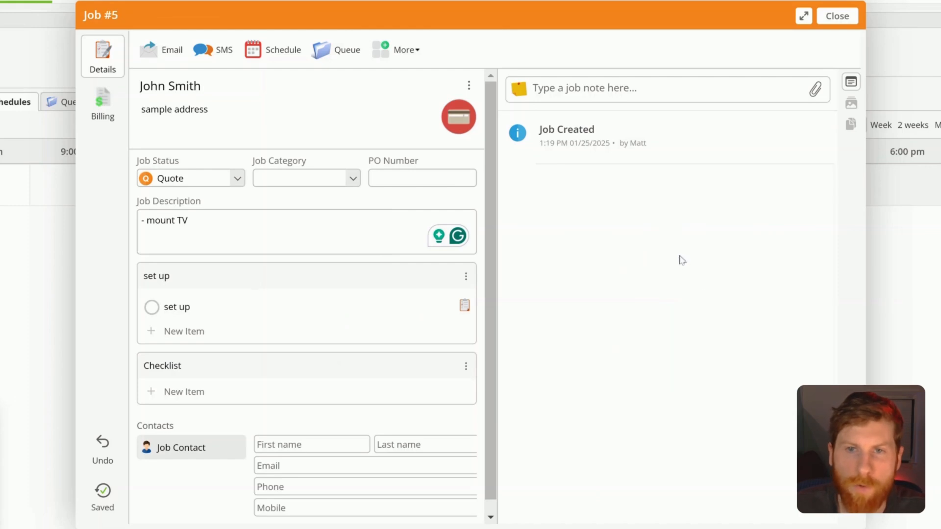
pyautogui.click(537, 89)
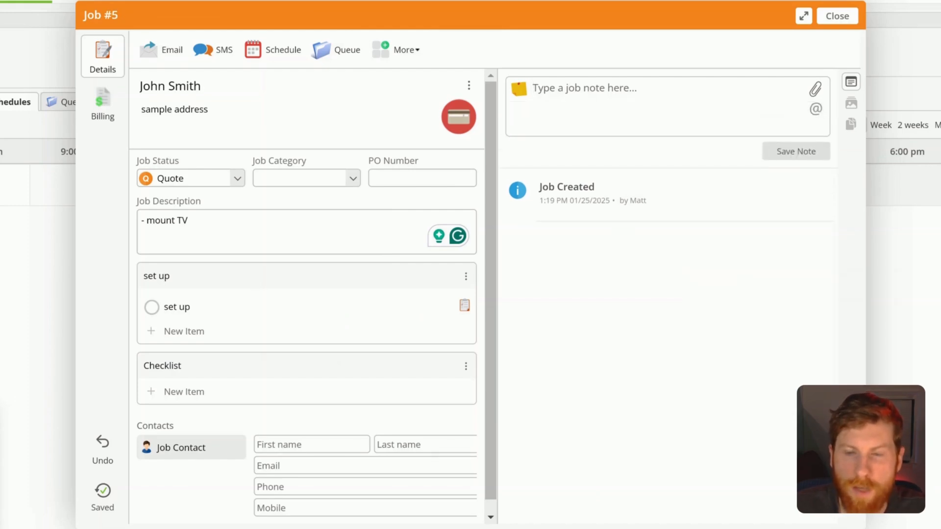
pyautogui.click(851, 103)
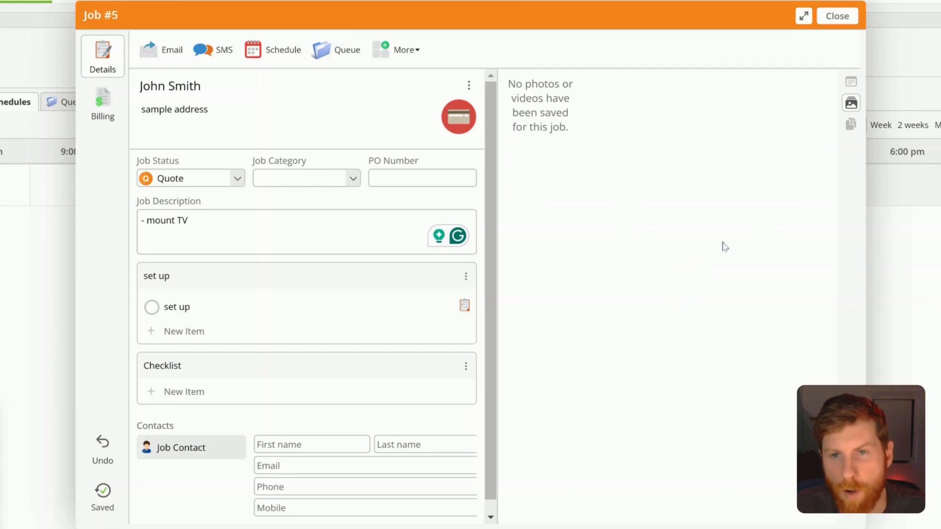
pyautogui.click(851, 125)
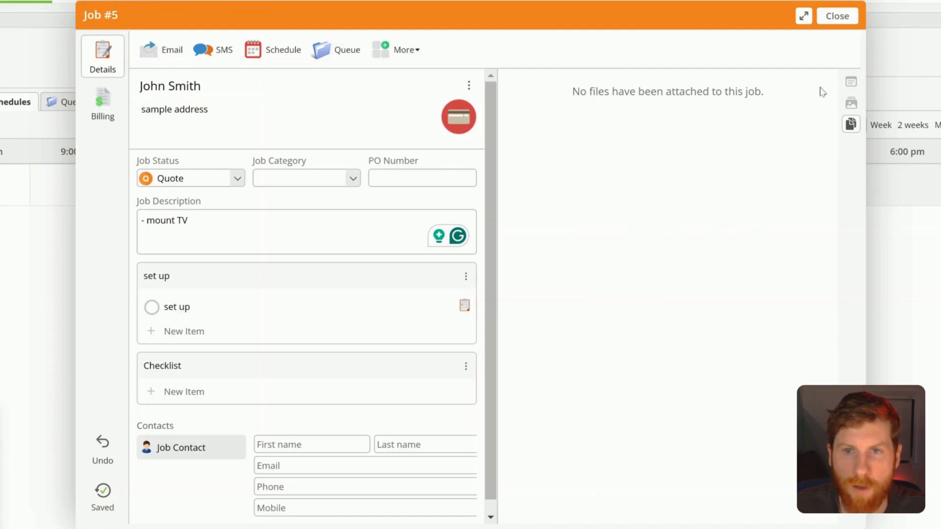
pyautogui.click(851, 81)
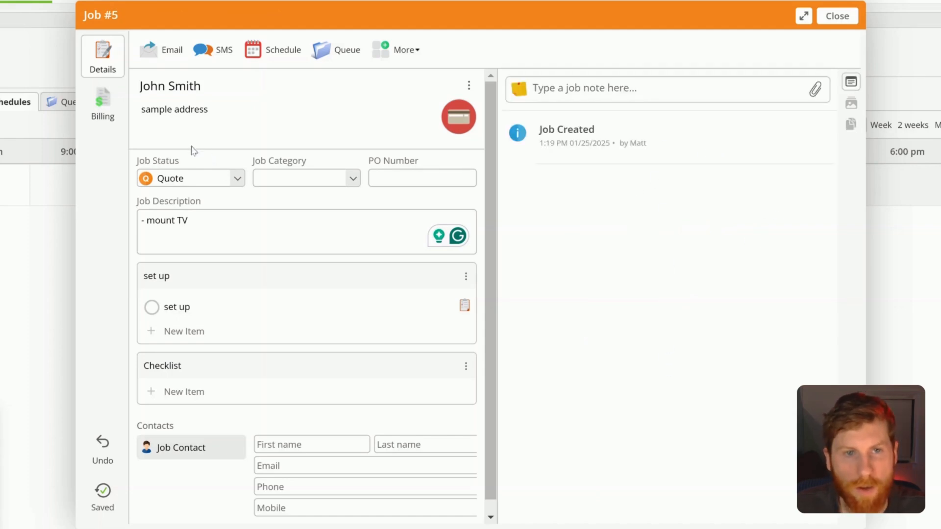
# Step: In Billing, describe the quote as '- mount TV' and add the $125.00 labor item
pyautogui.click(103, 103)
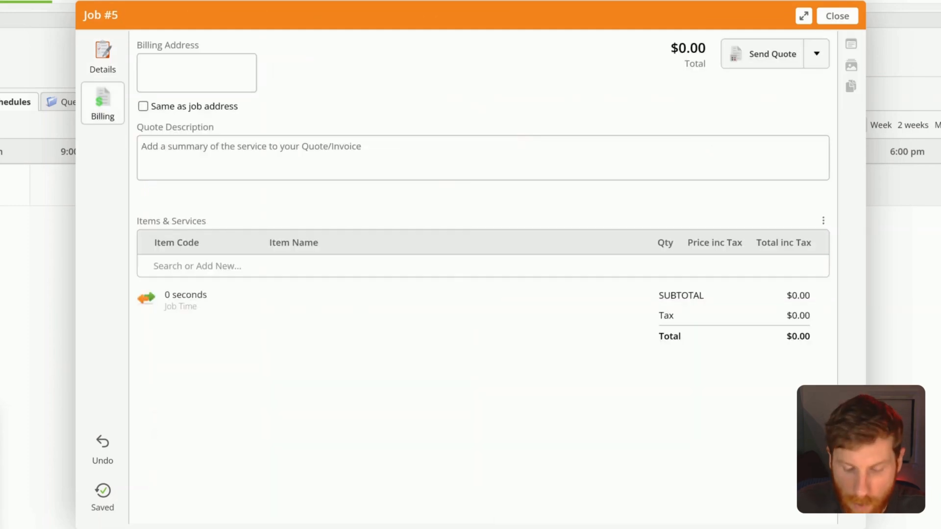
pyautogui.click(482, 158)
pyautogui.write('-')
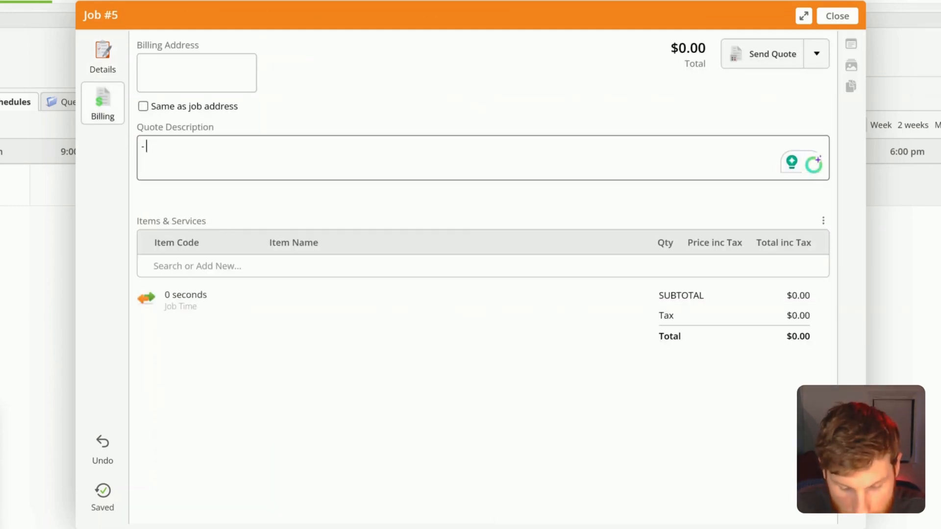
pyautogui.write(' mount TV')
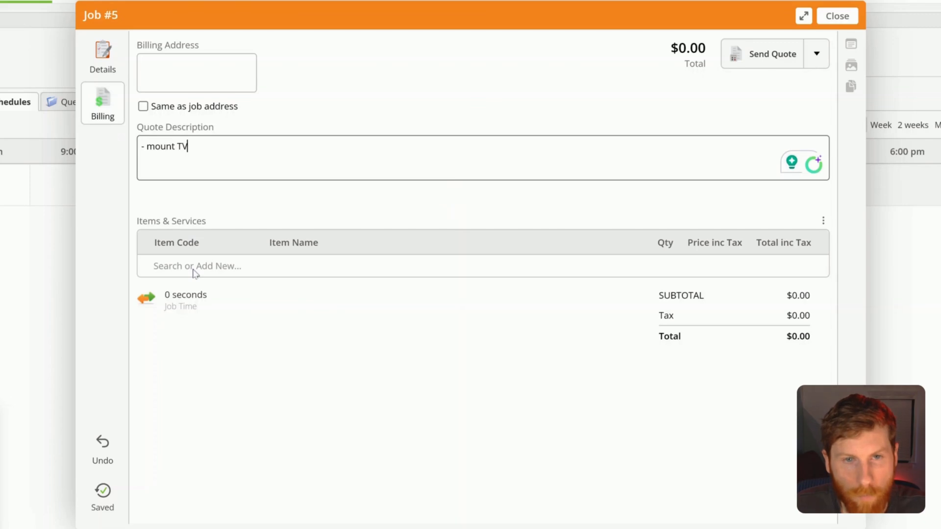
pyautogui.click(195, 266)
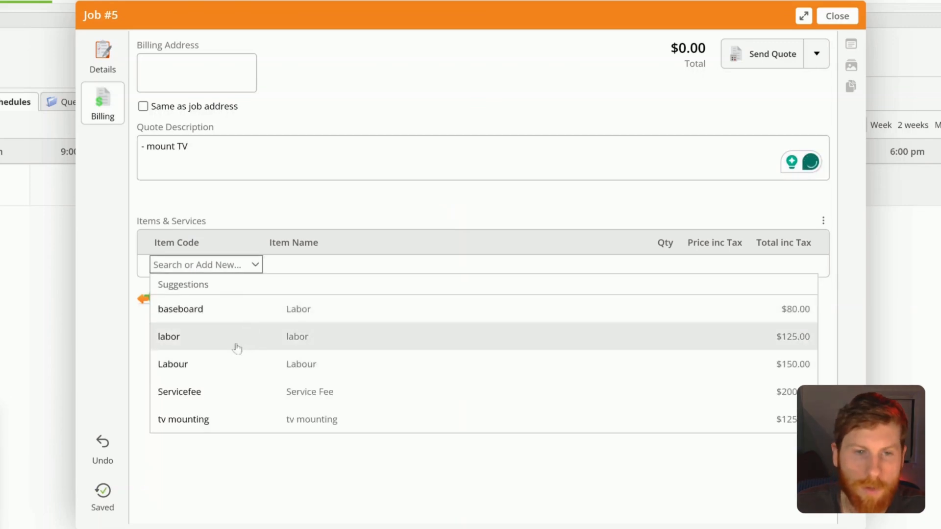
pyautogui.click(218, 338)
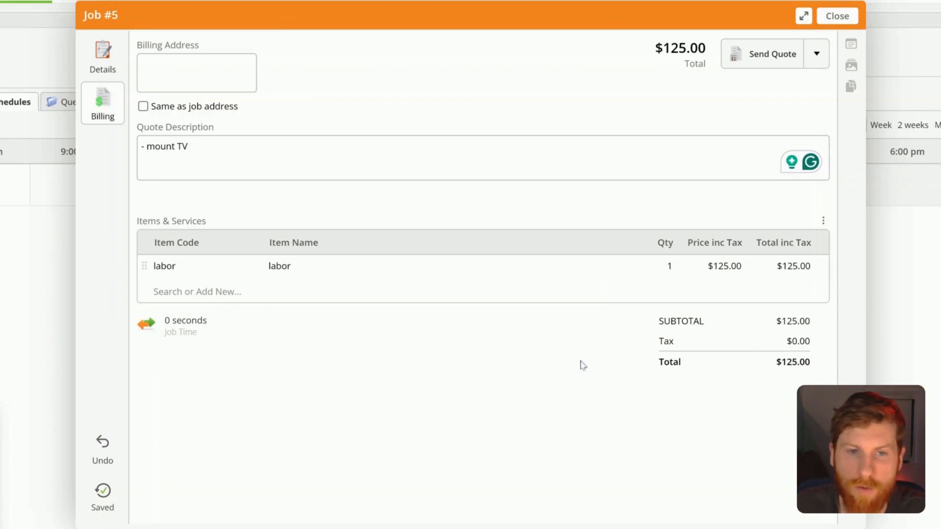
pyautogui.click(816, 58)
pyautogui.click(783, 95)
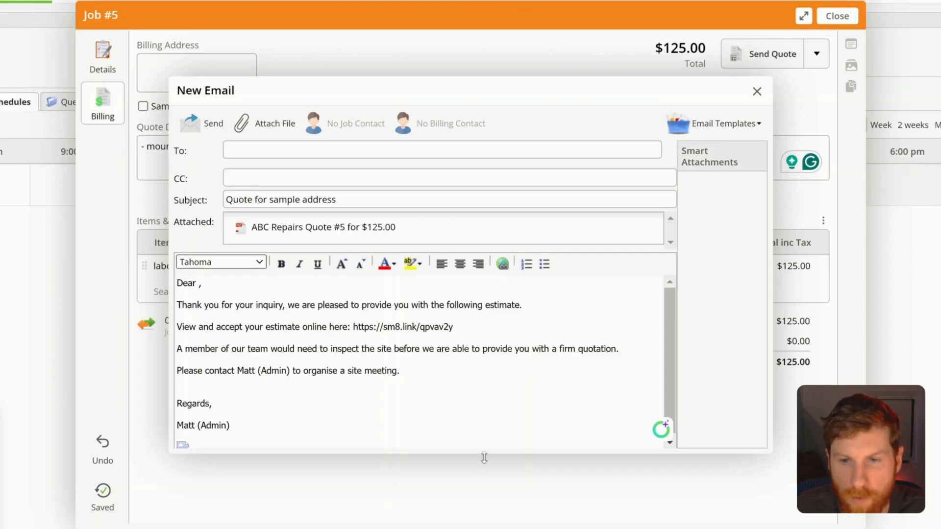
pyautogui.click(662, 439)
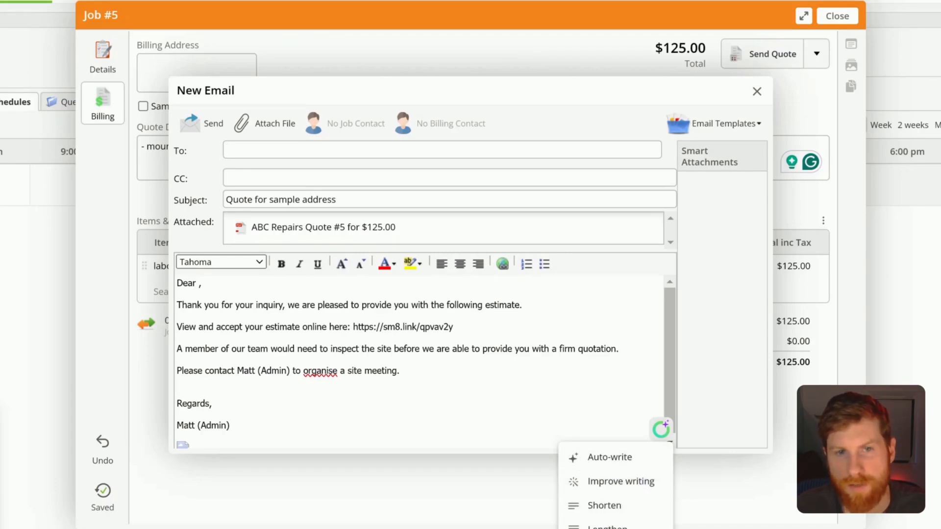
pyautogui.click(756, 92)
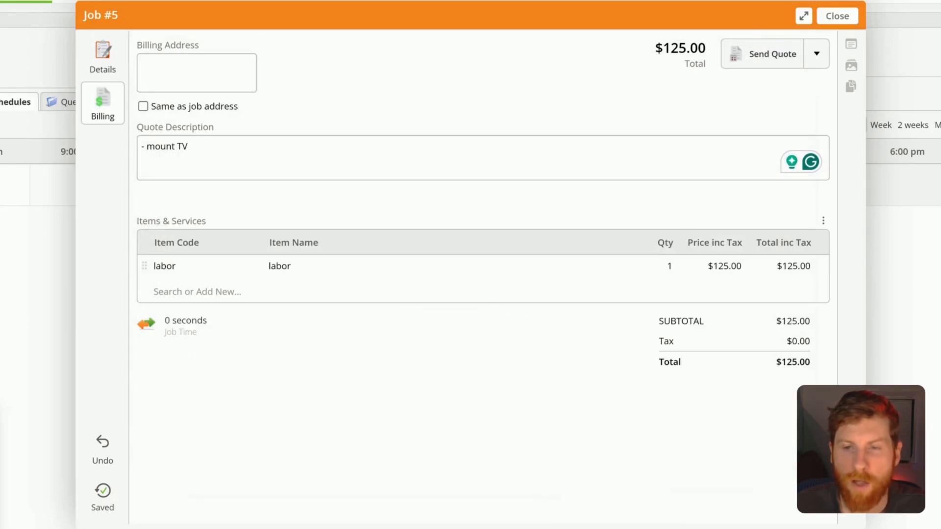
# Step: Accept the quote so Job #5 becomes a Work Order, then close back to the Dispatch Board
pyautogui.click(817, 53)
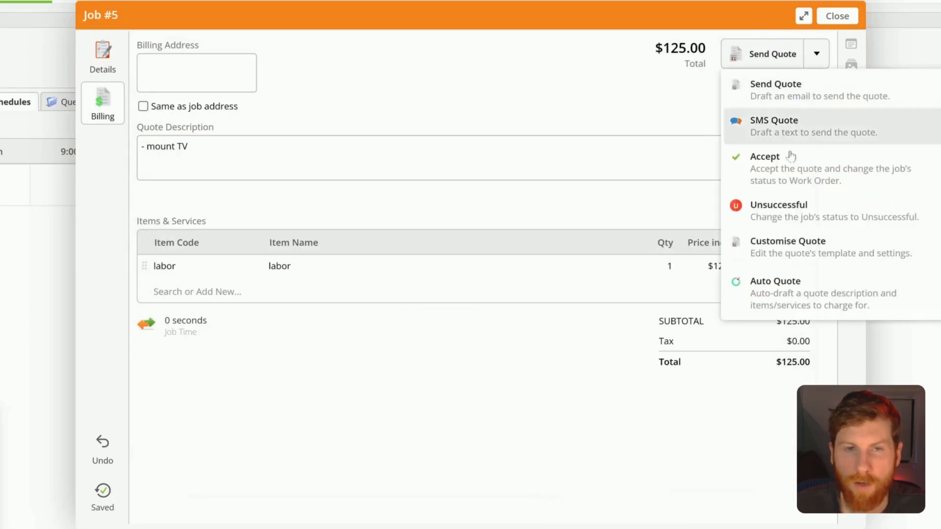
pyautogui.click(784, 168)
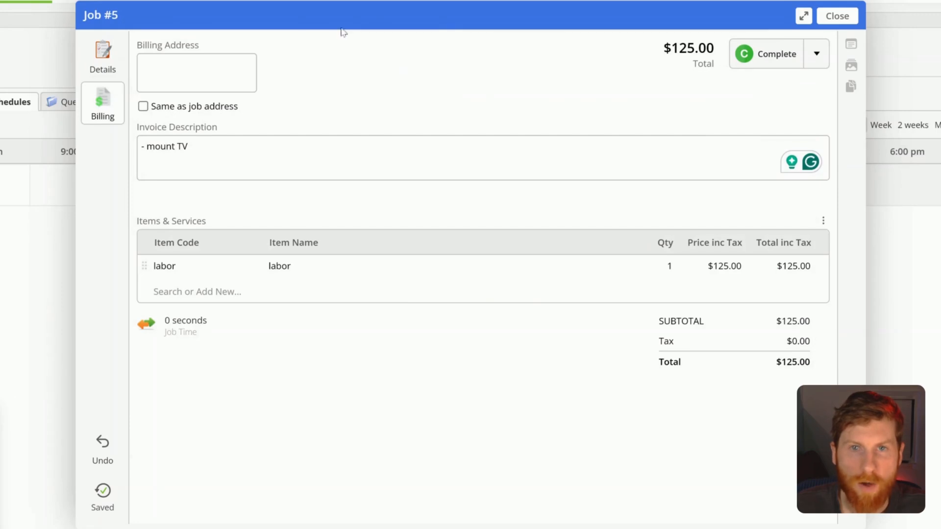
pyautogui.click(103, 57)
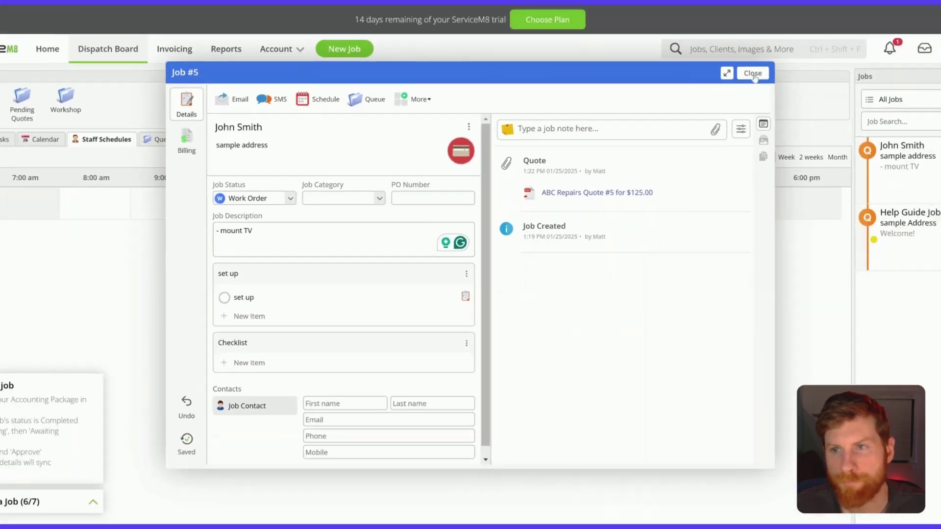
pyautogui.click(836, 15)
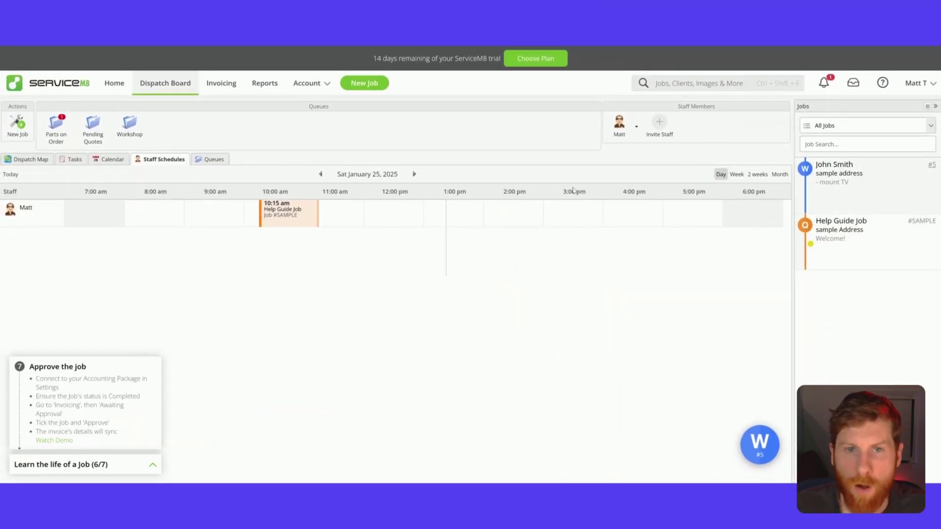
# Step: Schedule John Smith's job for Matt on January 26 at 12:00 pm for three hours and review the booking
pyautogui.click(413, 173)
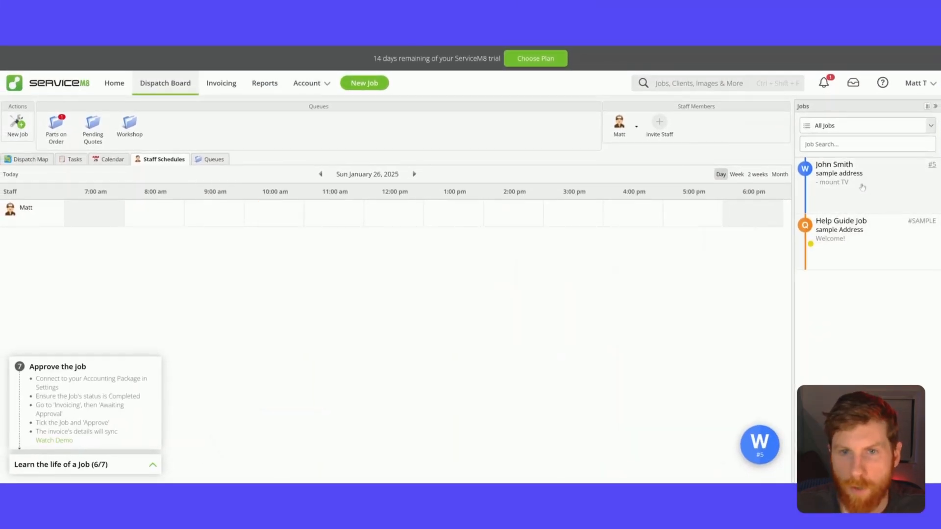
pyautogui.moveTo(862, 185); pyautogui.dragTo(369, 216)
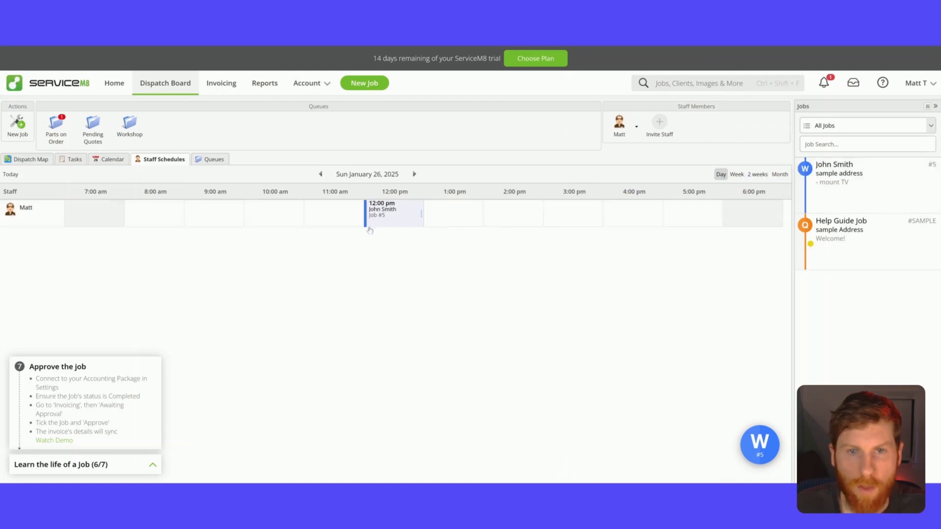
pyautogui.moveTo(422, 214); pyautogui.dragTo(543, 214)
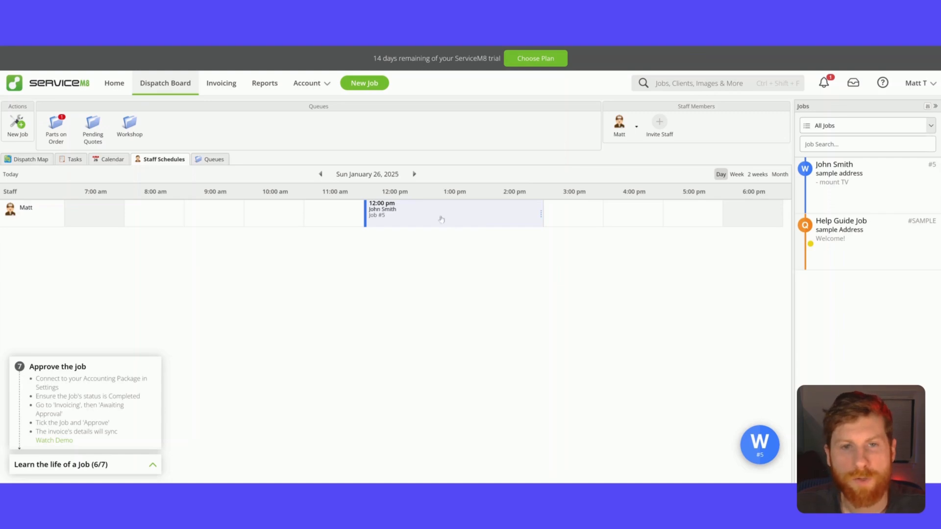
pyautogui.click(458, 216)
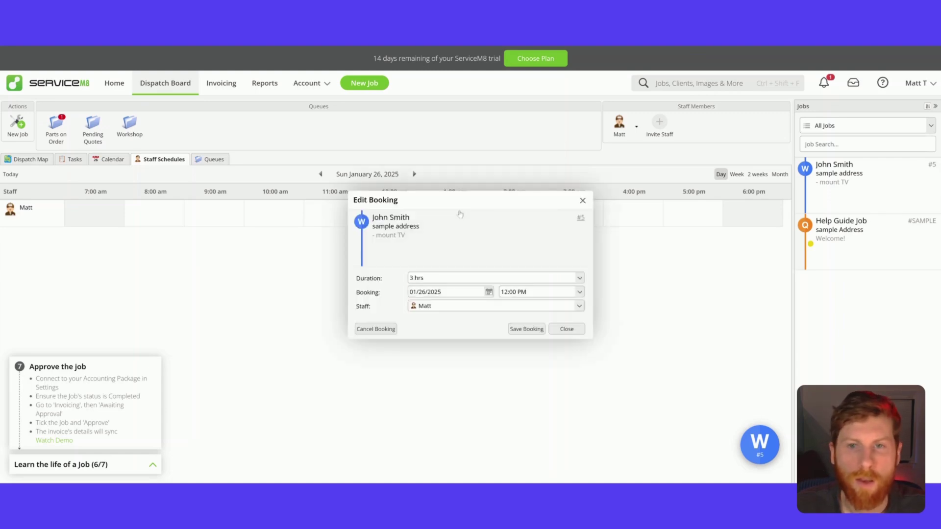
# Step: Mark Job #5 as Completed and view its $125.00 labor invoice under Billing
pyautogui.click(582, 201)
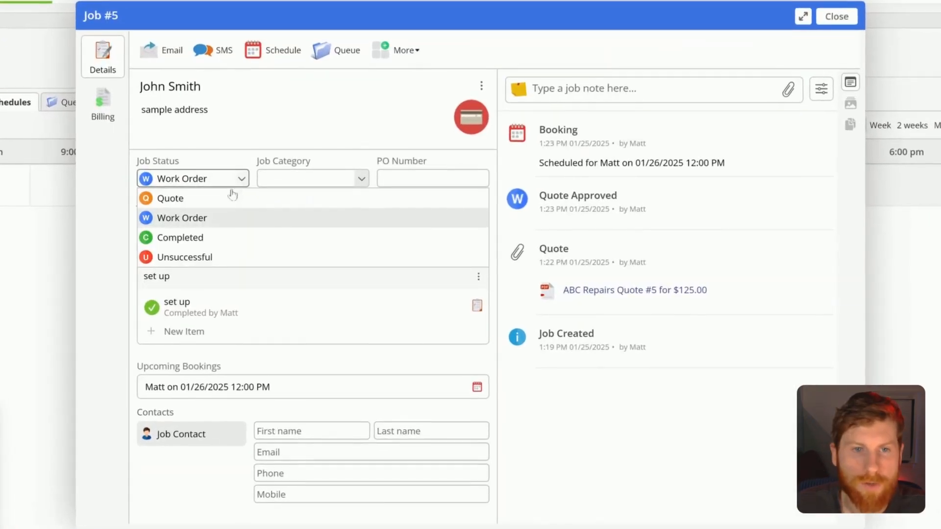
pyautogui.click(180, 237)
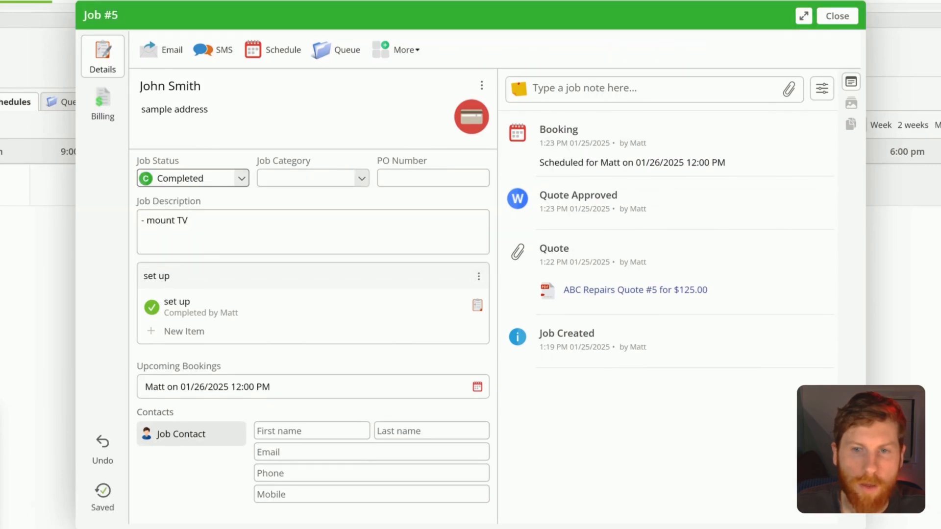
pyautogui.click(105, 110)
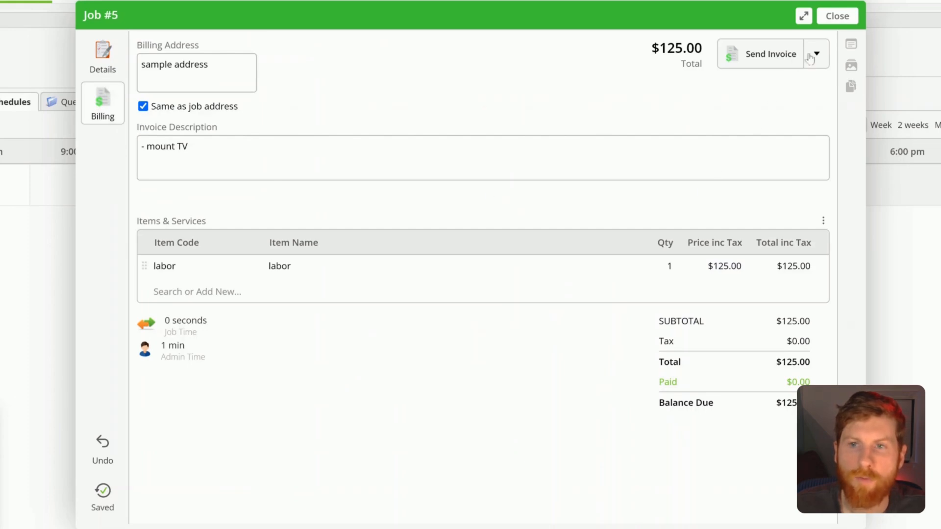
# Step: Preview the invoice email without sending, then record the $125 payment against the invoice
pyautogui.click(780, 53)
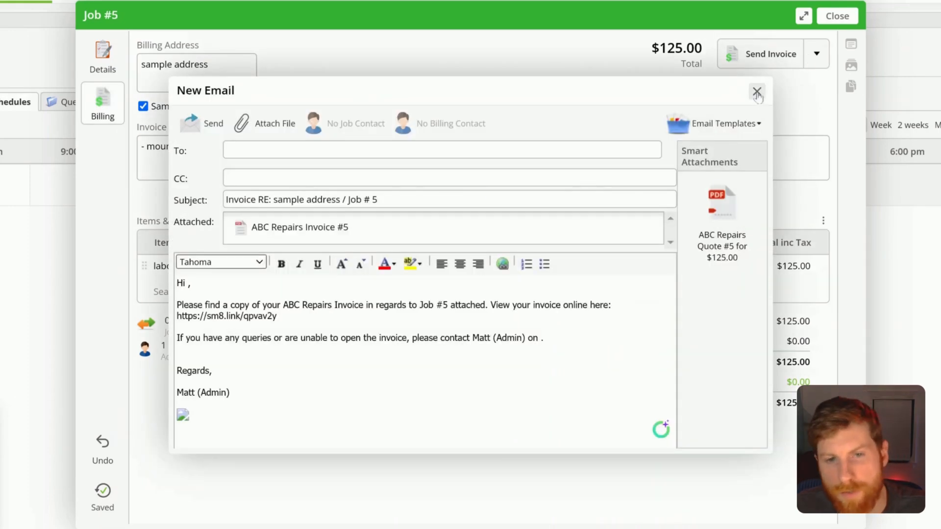
pyautogui.click(757, 93)
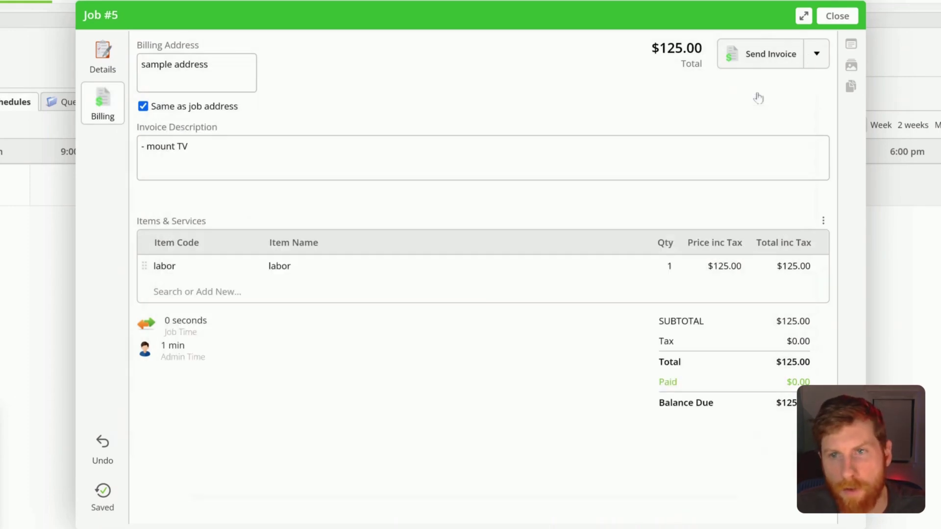
pyautogui.click(817, 55)
pyautogui.click(680, 148)
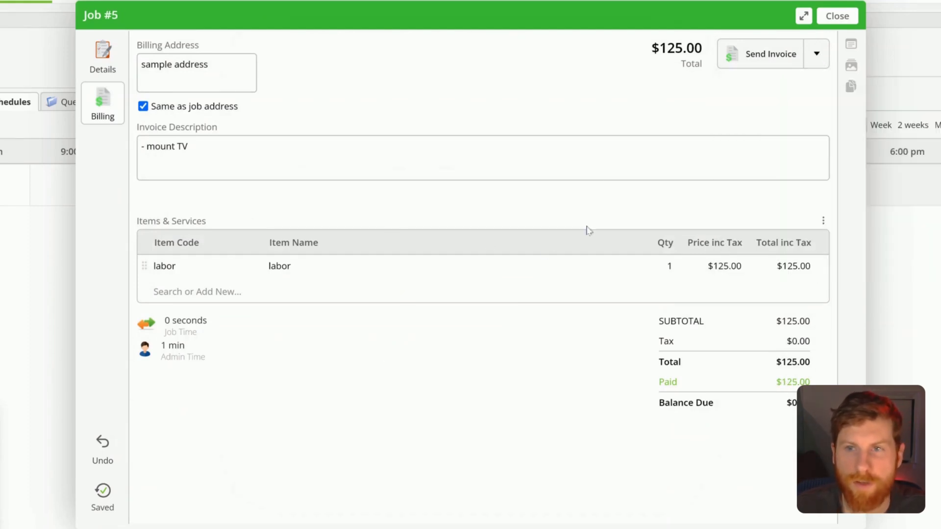
# Step: Check the payments recorded for Job #5 and close back to the Dispatch Board
pyautogui.click(817, 55)
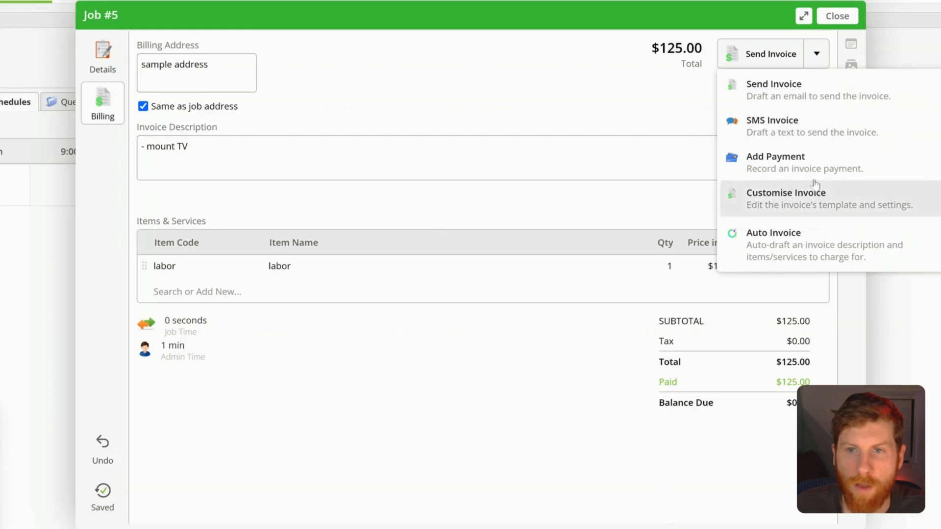
pyautogui.click(805, 164)
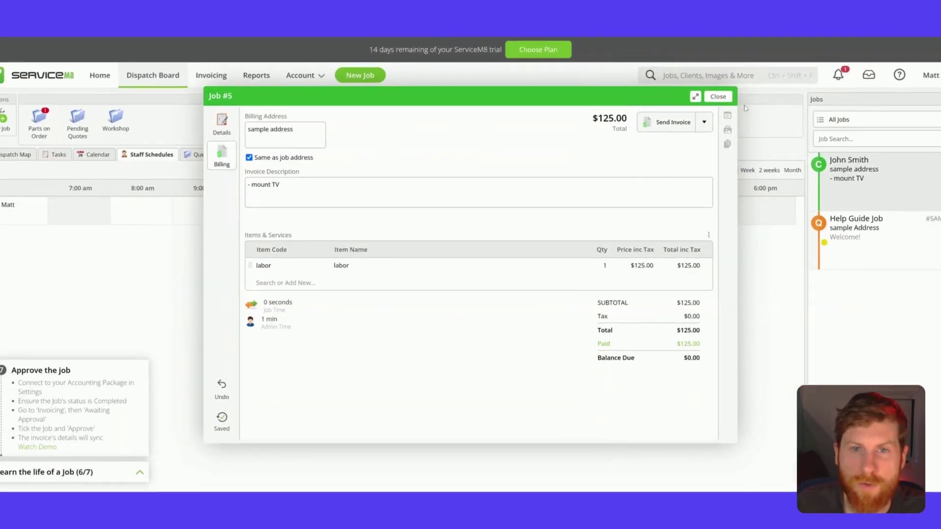
pyautogui.click(717, 96)
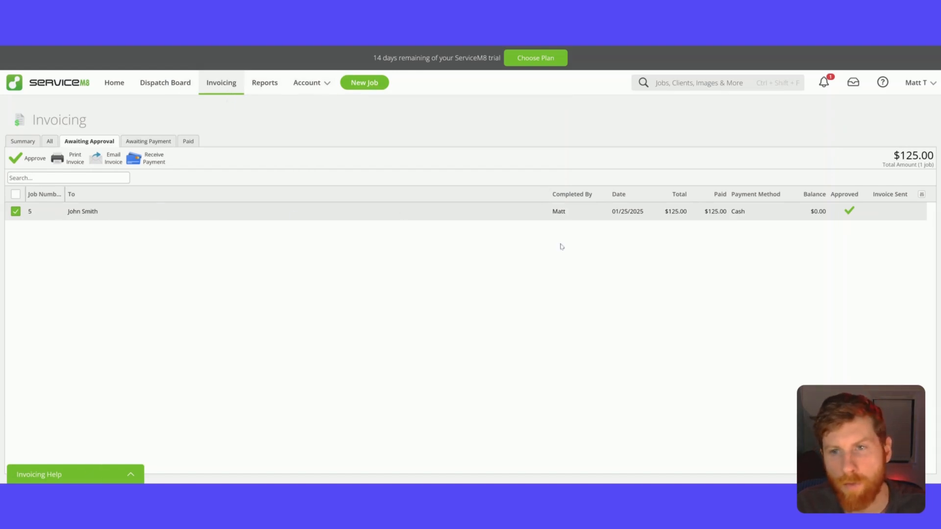
pyautogui.click(265, 82)
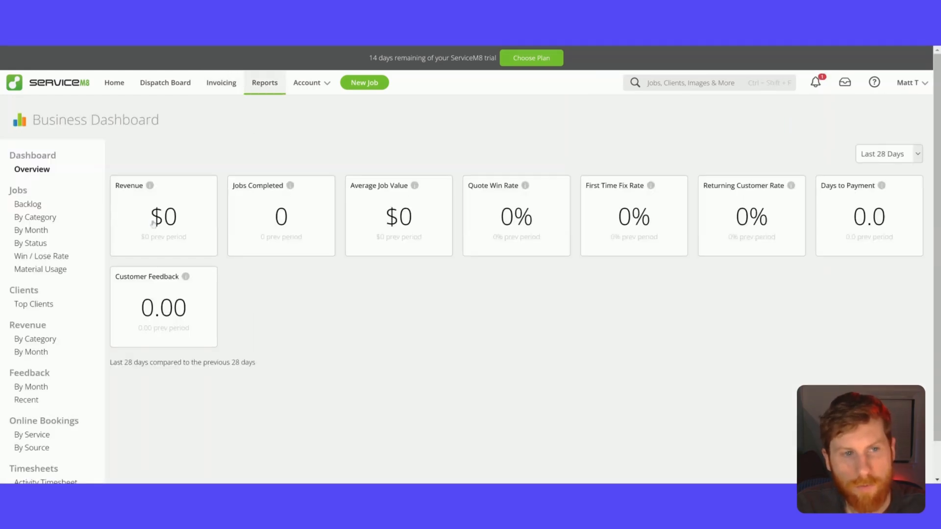
pyautogui.scroll(-1, 93, 270)
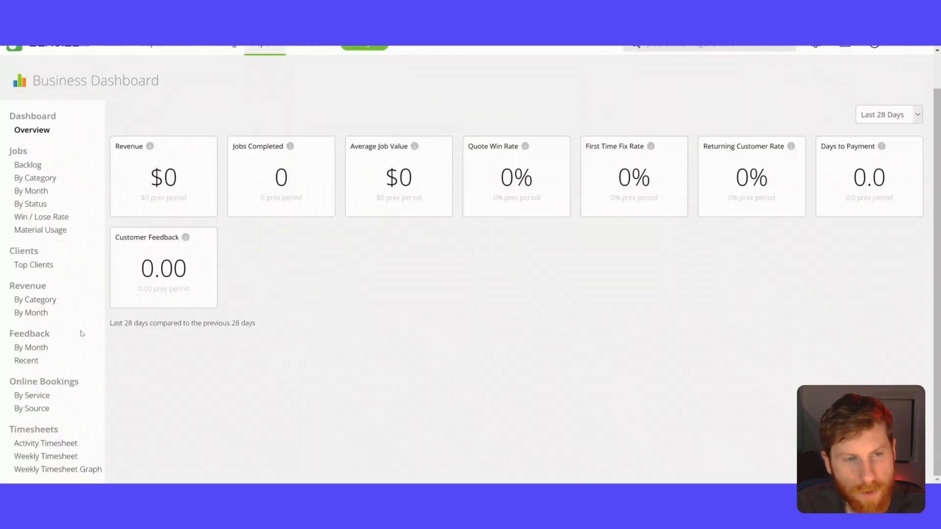
pyautogui.scroll(1, 77, 371)
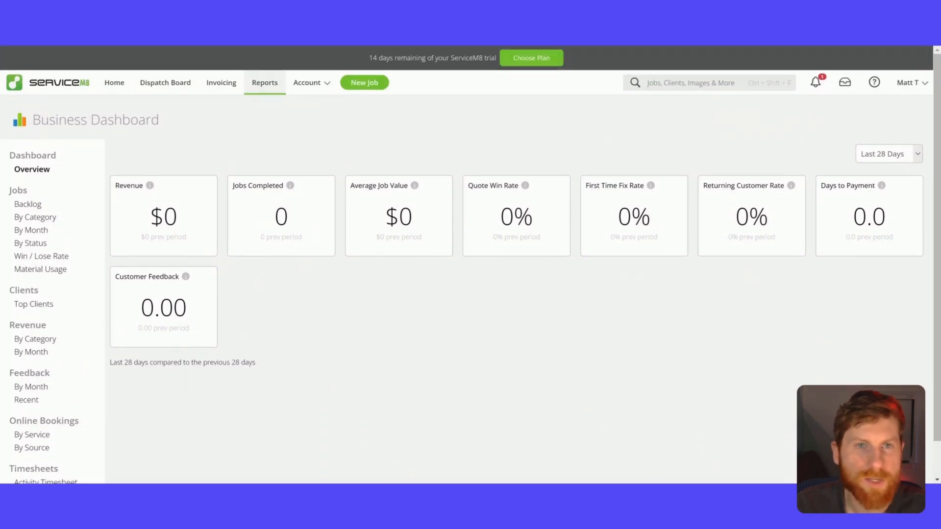
# Step: Review the History of past jobs, then move to the Clients list from the Account menu
pyautogui.click(327, 85)
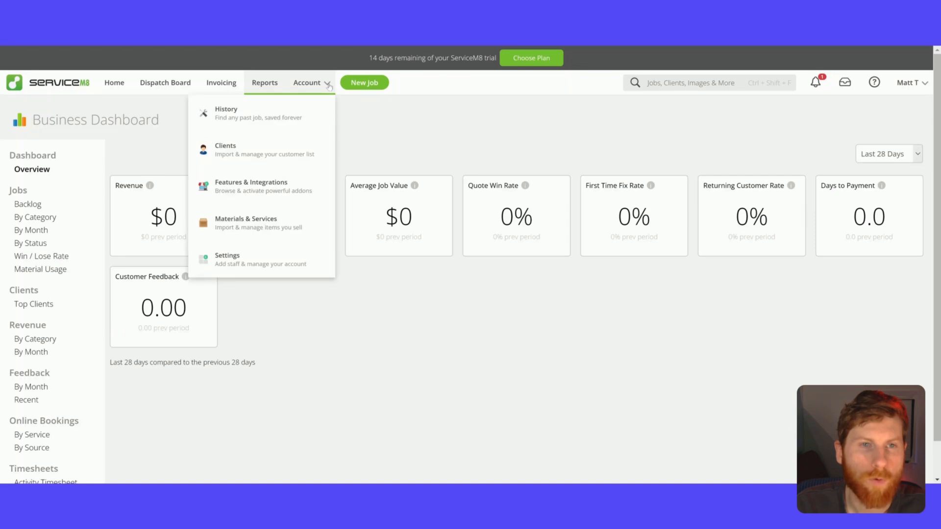
pyautogui.click(290, 117)
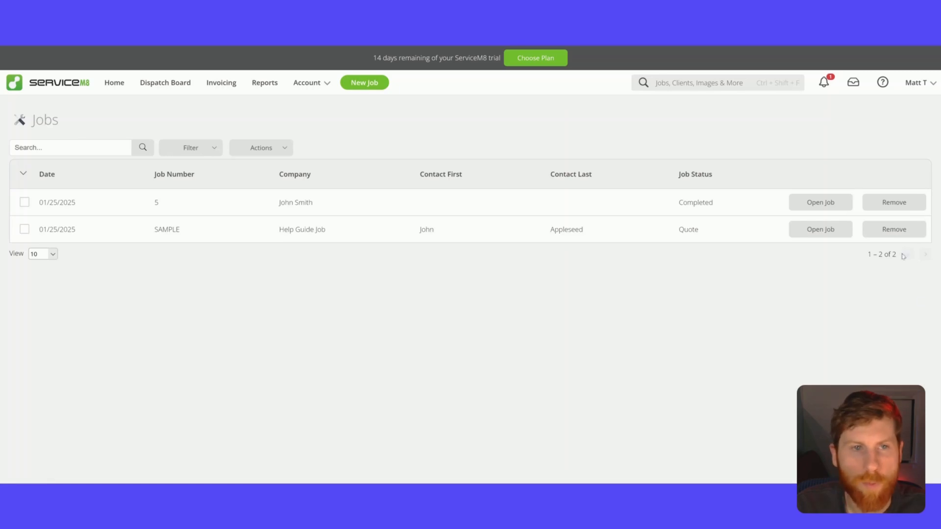
pyautogui.click(309, 83)
pyautogui.click(304, 155)
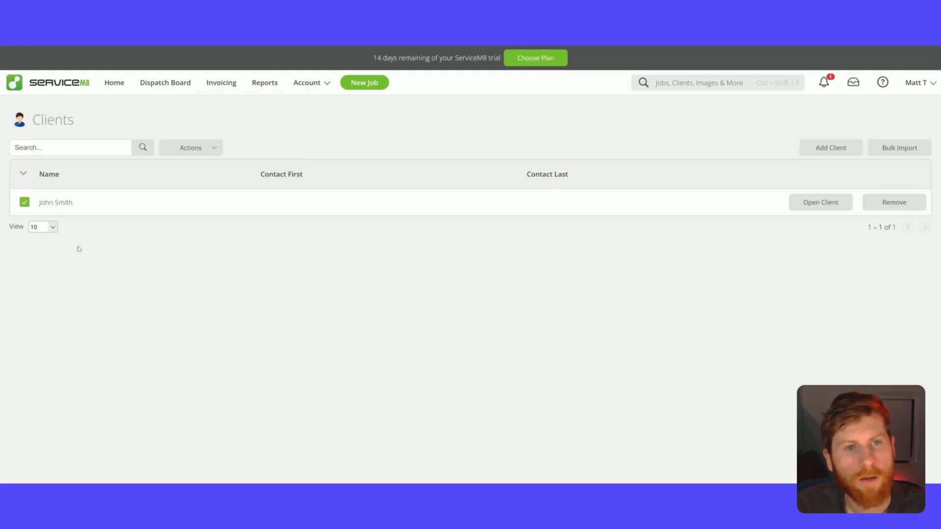
# Step: Check the client Actions dropdown, then view John Smith's Billing Details and Jobs tabs
pyautogui.click(197, 147)
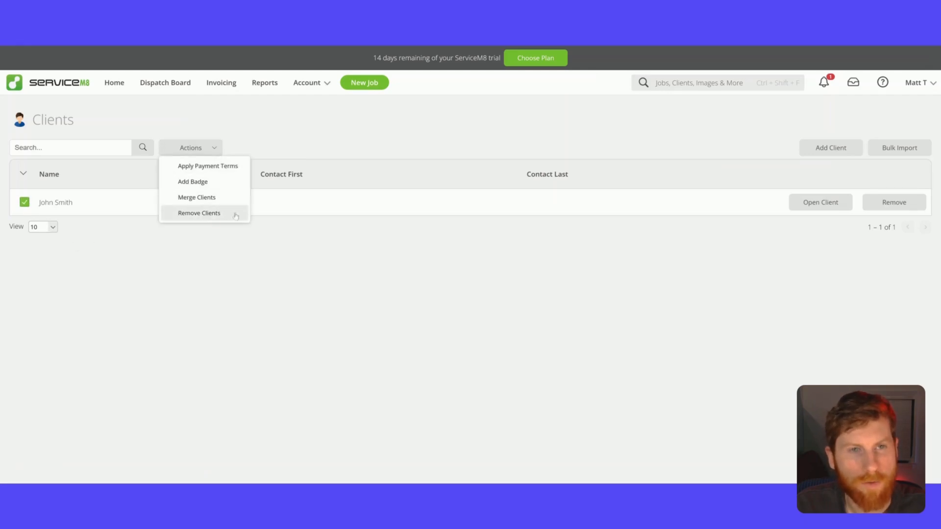
pyautogui.click(230, 250)
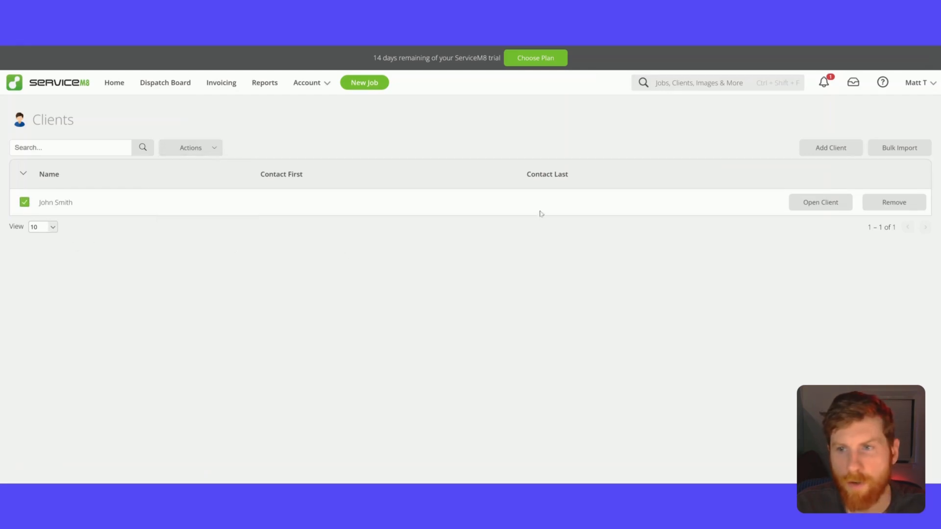
pyautogui.click(821, 207)
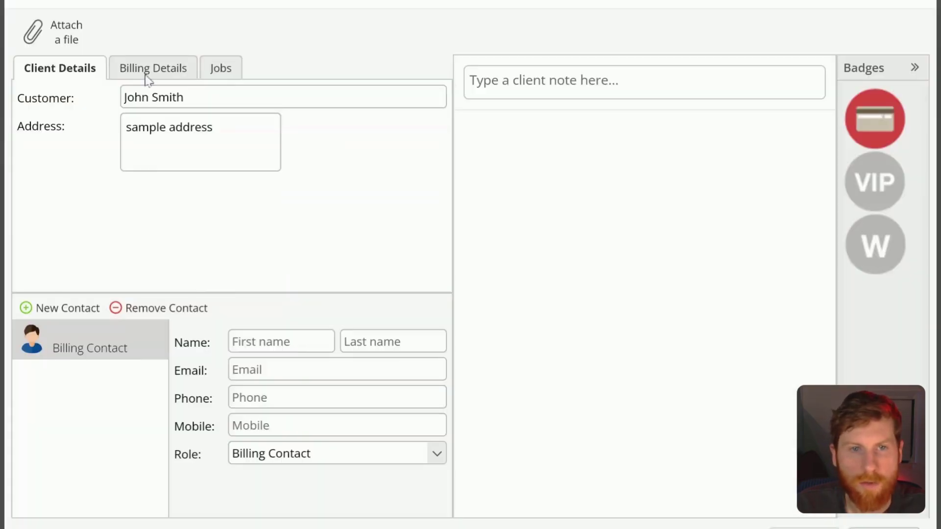
pyautogui.click(144, 71)
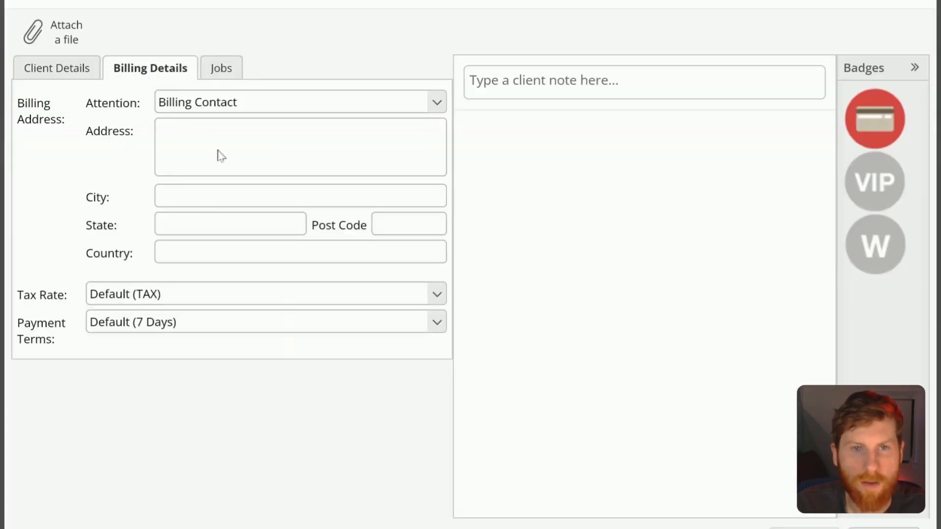
pyautogui.click(221, 68)
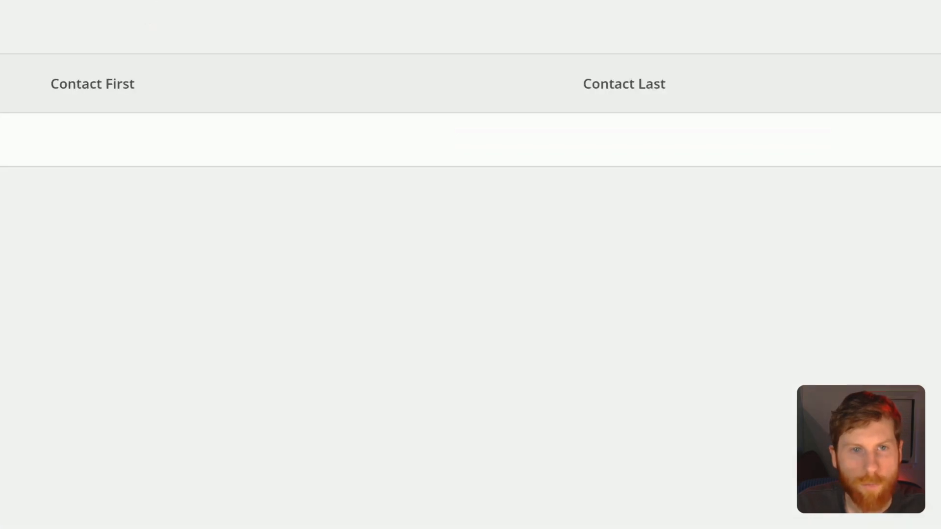
# Step: In Features & Integrations, review the Automation add-on, then the MailChimp Integration add-on
pyautogui.click(230, 179)
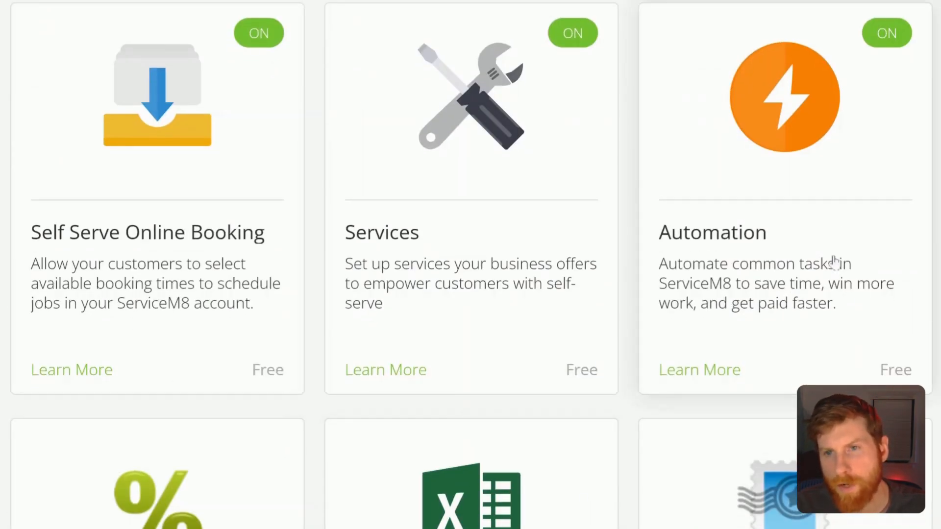
pyautogui.click(782, 317)
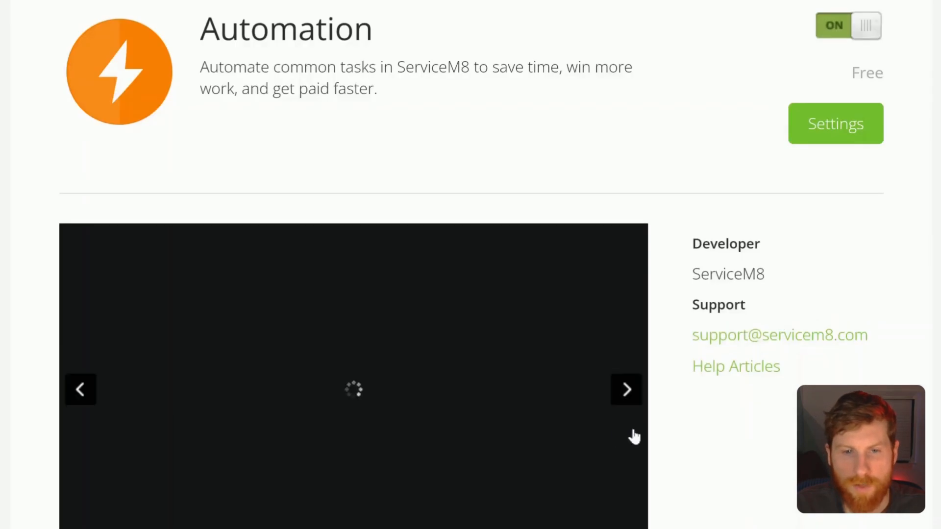
pyautogui.scroll(-3, 657, 441)
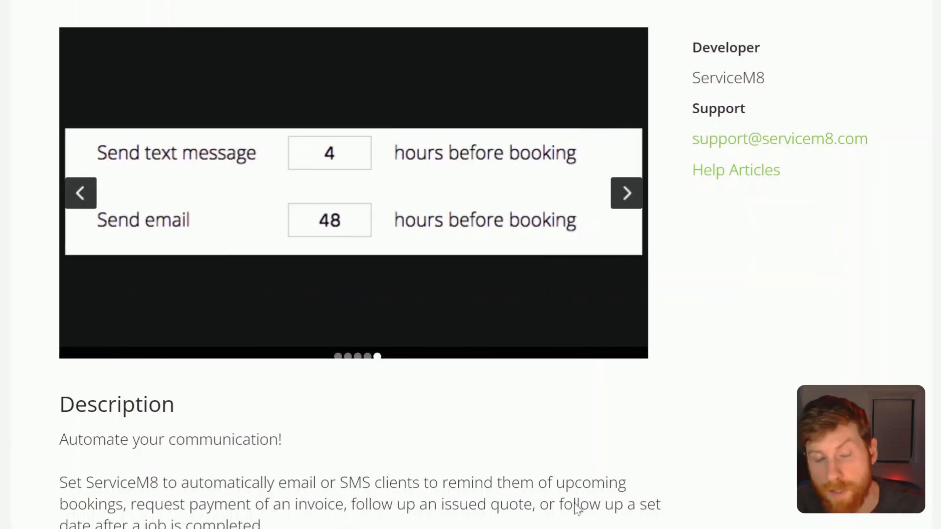
pyautogui.scroll(5, 332, 432)
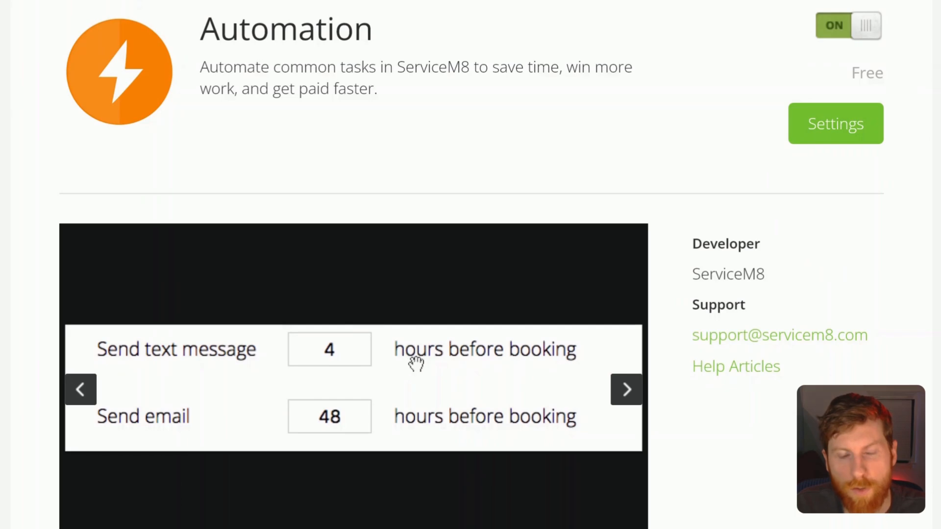
pyautogui.hotkey('alt', 'Left')
pyautogui.scroll(-5, 590, 409)
pyautogui.scroll(-5, 661, 419)
pyautogui.scroll(-5, 719, 437)
pyautogui.scroll(-5, 719, 438)
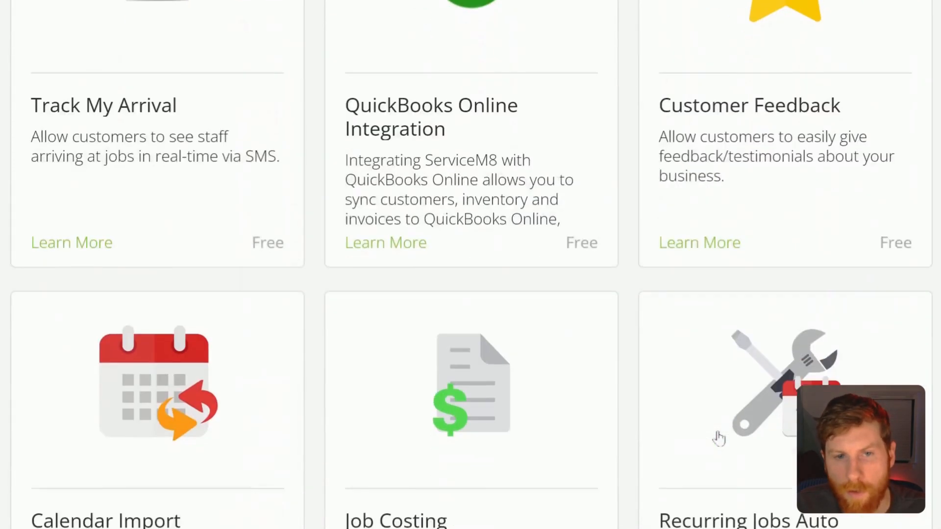
pyautogui.scroll(-5, 719, 437)
pyautogui.scroll(-5, 718, 438)
pyautogui.scroll(-5, 719, 437)
pyautogui.scroll(-5, 719, 437)
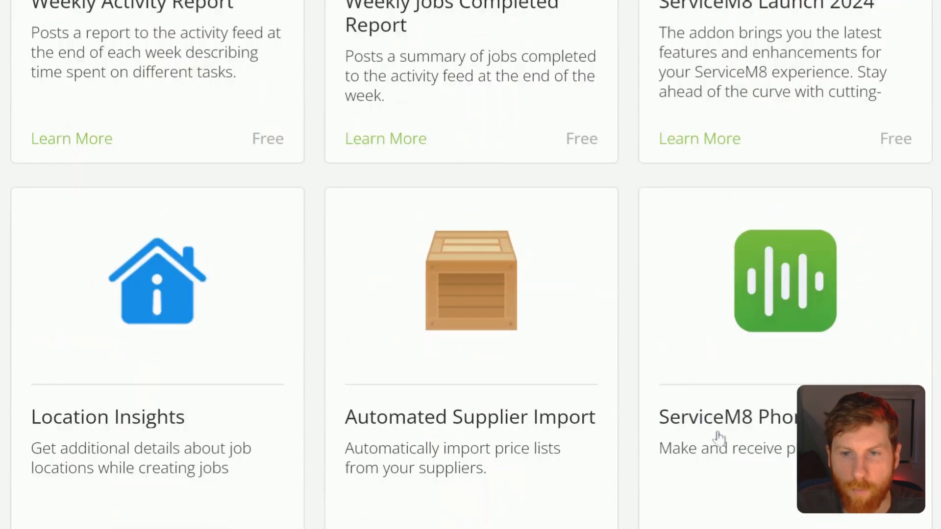
pyautogui.scroll(-5, 719, 437)
pyautogui.scroll(-5, 718, 438)
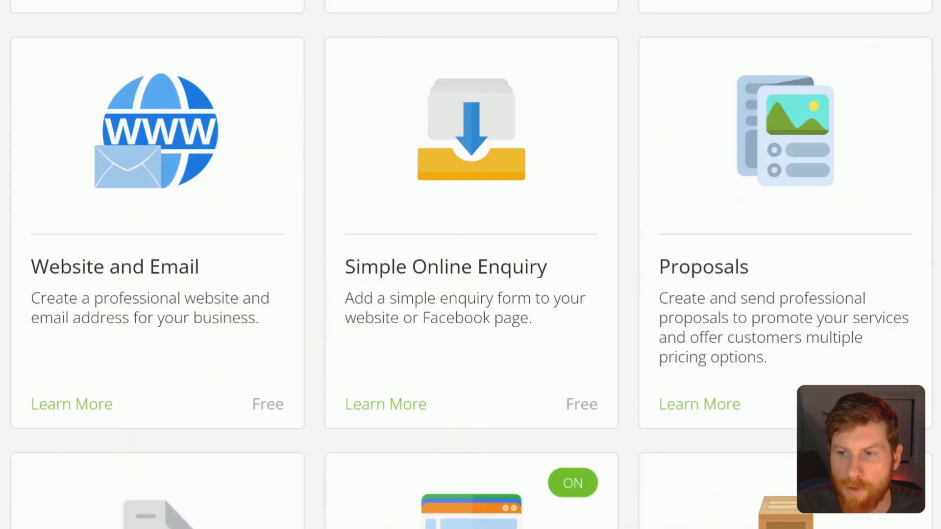
pyautogui.scroll(-5, 719, 437)
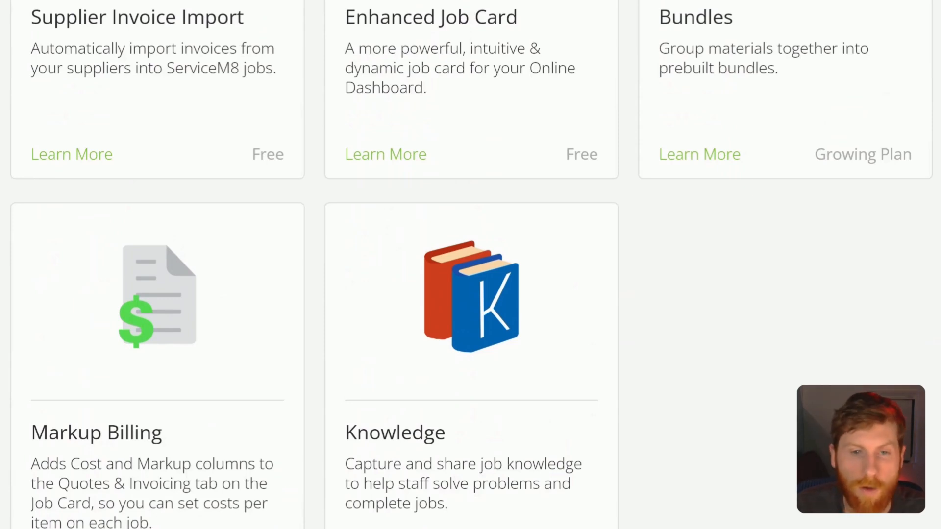
pyautogui.scroll(-1, 719, 438)
pyautogui.scroll(6, 719, 438)
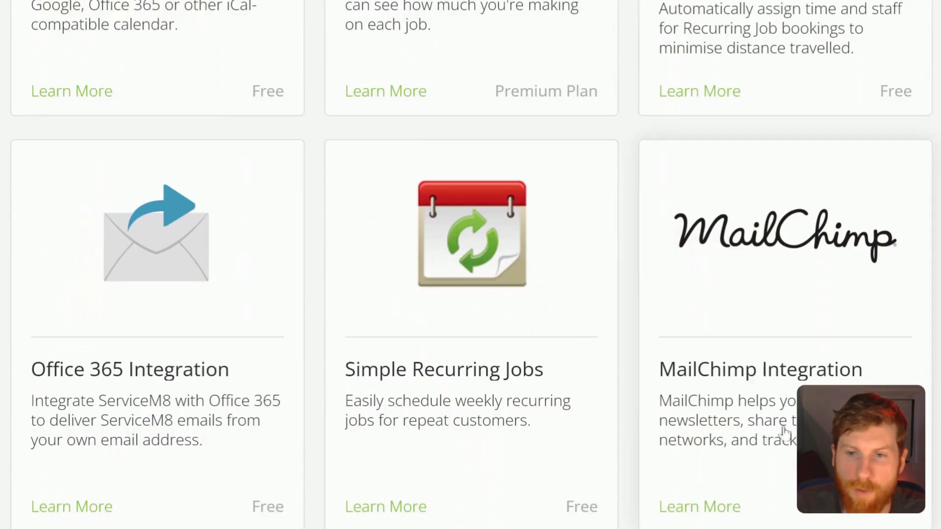
pyautogui.click(757, 371)
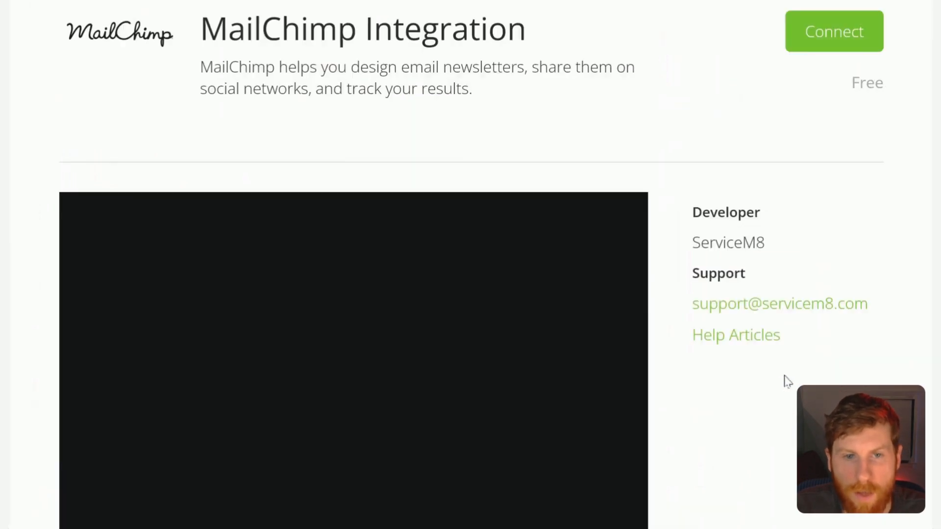
pyautogui.scroll(-2, 705, 415)
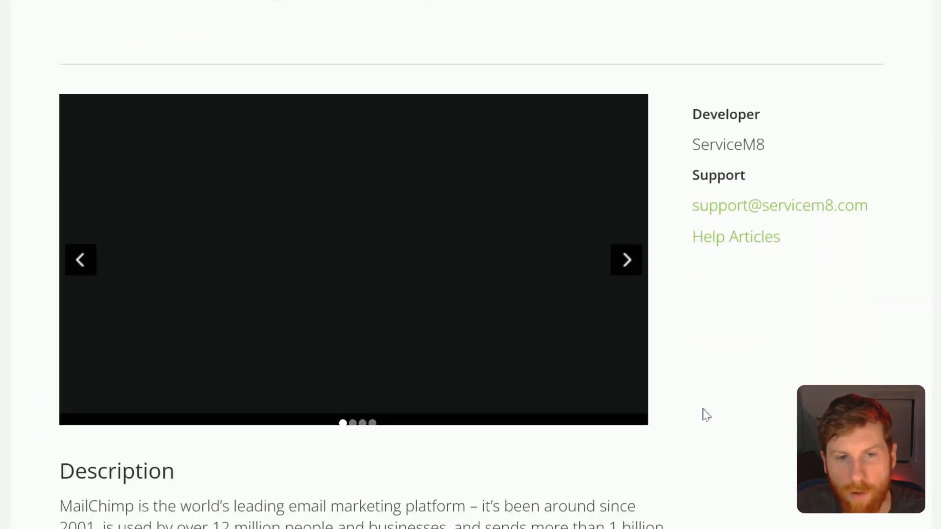
pyautogui.scroll(3, 706, 415)
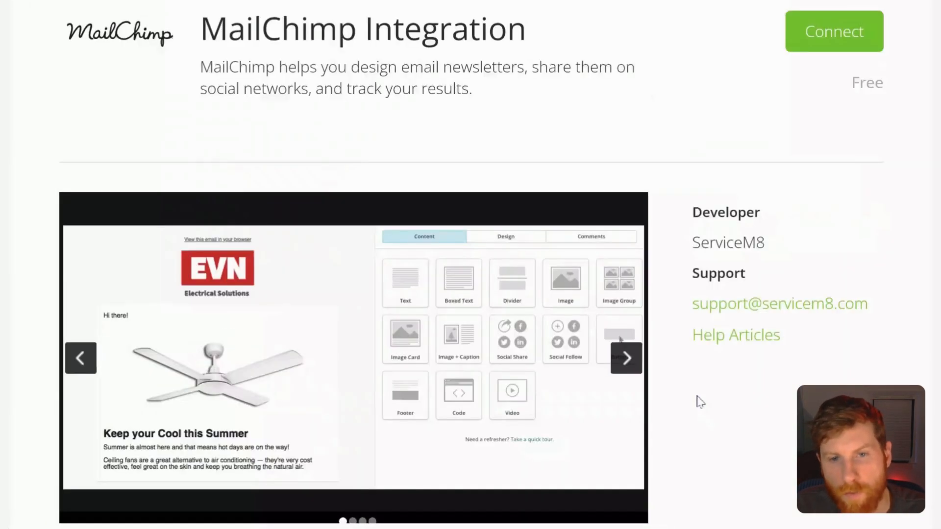
pyautogui.scroll(-3, 746, 401)
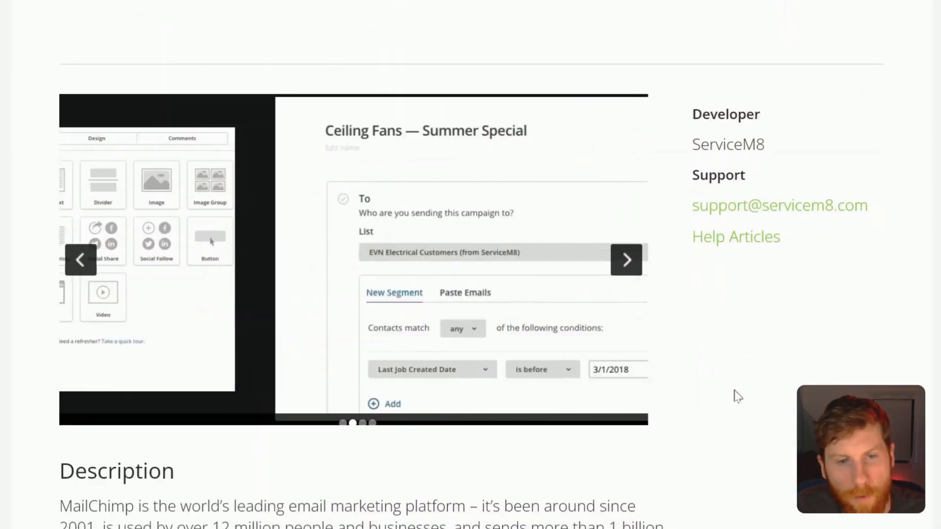
pyautogui.scroll(-3, 746, 401)
pyautogui.scroll(-3, 746, 390)
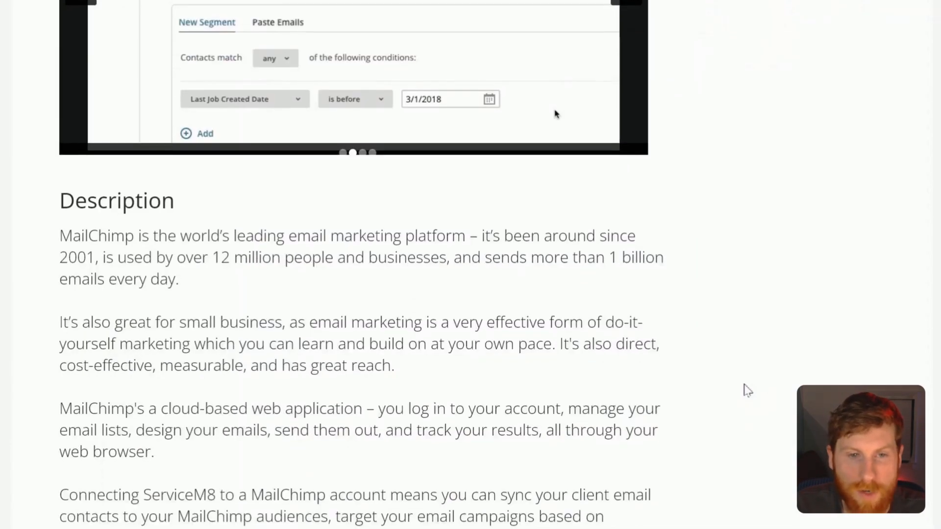
pyautogui.scroll(3, 745, 390)
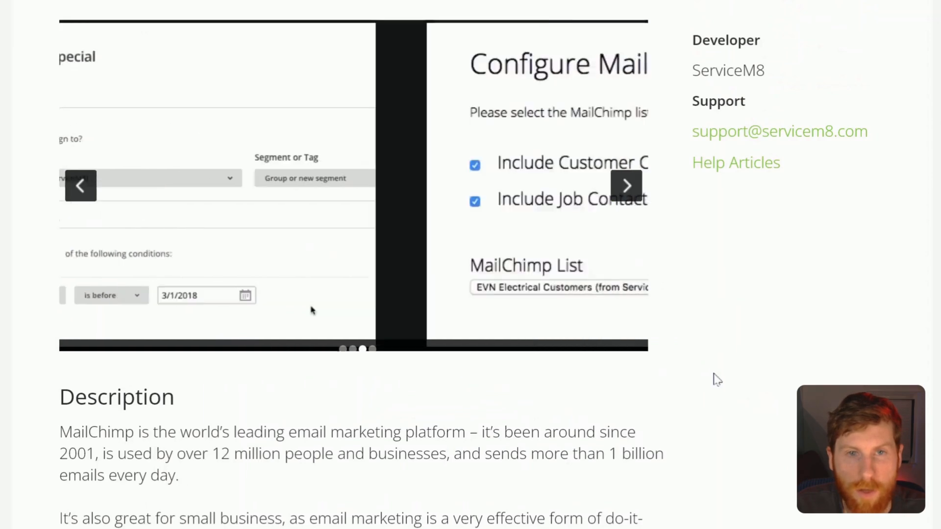
pyautogui.scroll(2, 720, 383)
pyautogui.scroll(3, 779, 442)
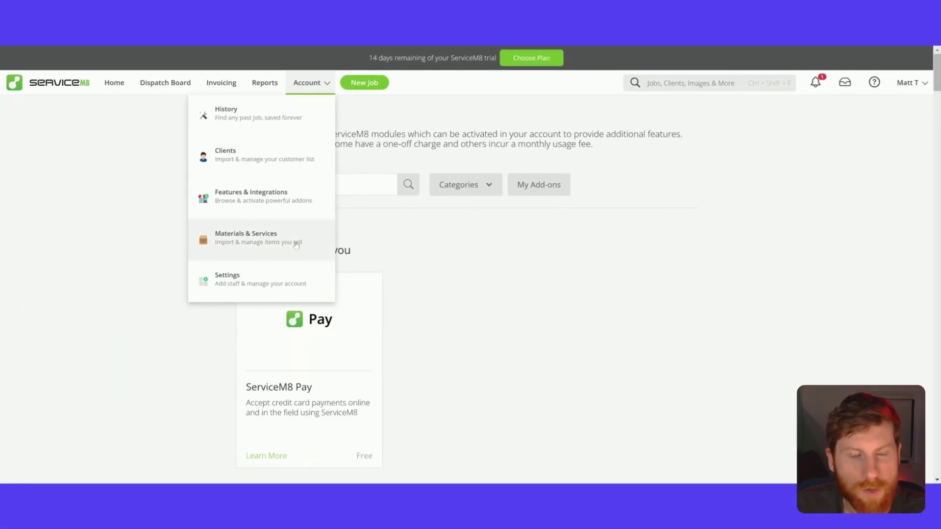
# Step: Review the Materials & Services price list and its Actions dropdown, then go to Account Settings
pyautogui.click(297, 244)
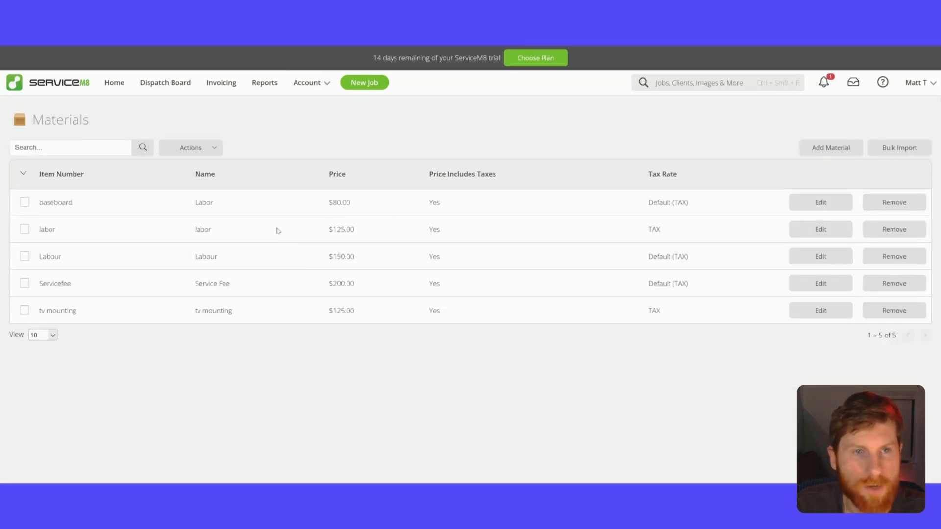
pyautogui.click(214, 148)
pyautogui.click(256, 139)
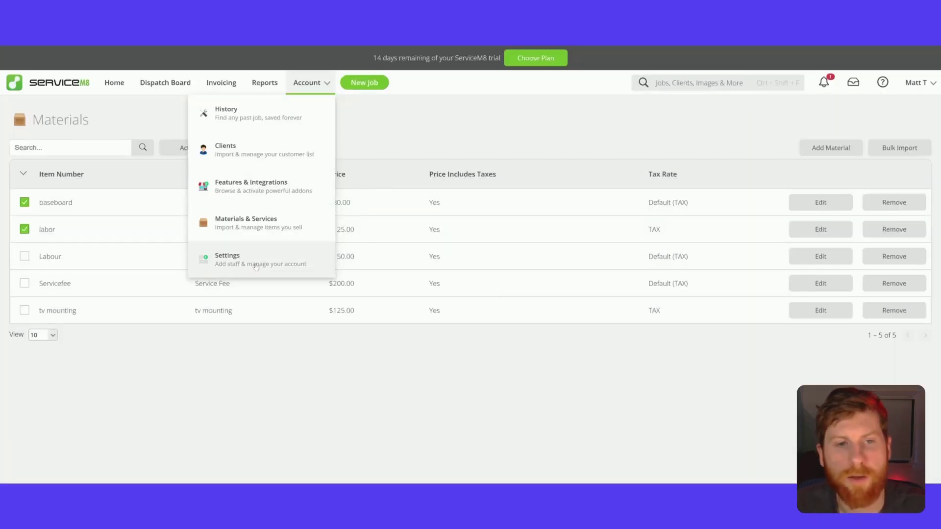
pyautogui.click(256, 263)
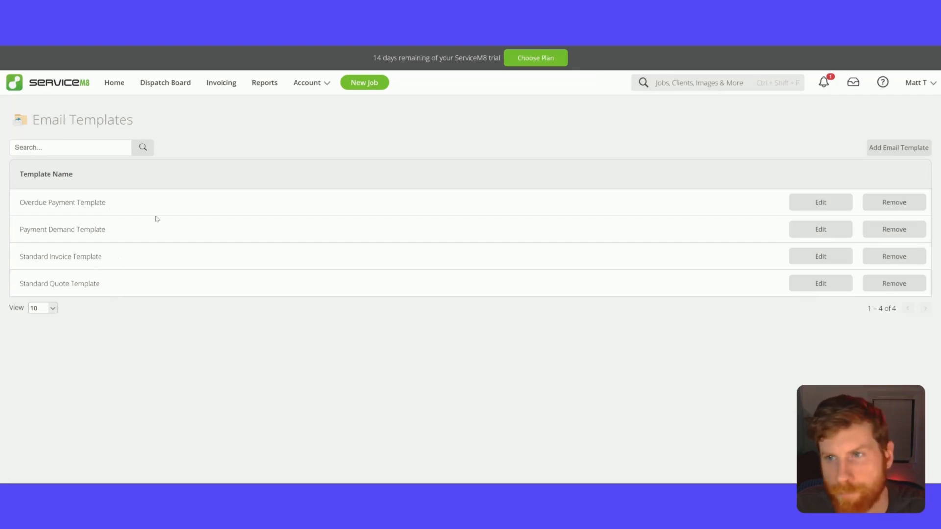
# Step: Start adding a new email template, then cancel without creating it
pyautogui.click(898, 148)
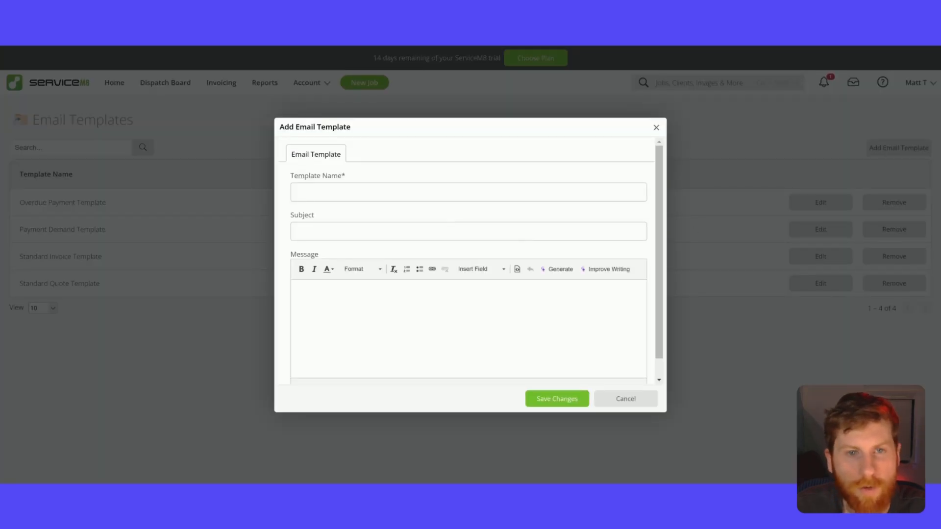
pyautogui.click(623, 399)
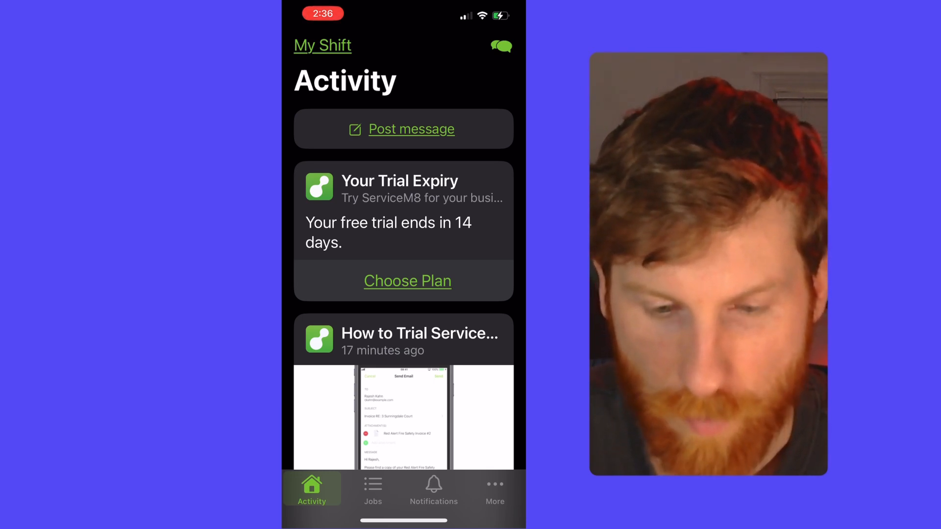
pyautogui.scroll(-2, 404, 294)
pyautogui.scroll(-5, 404, 294)
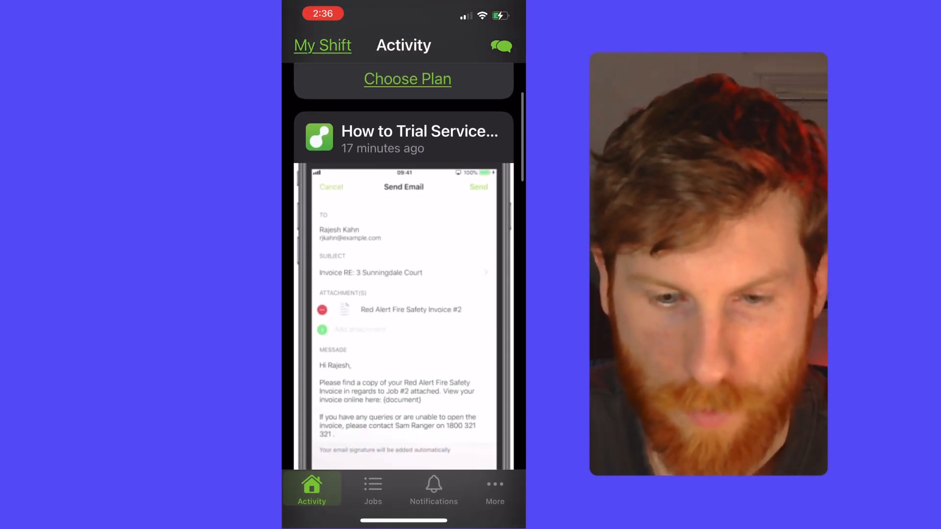
pyautogui.scroll(-4, 404, 295)
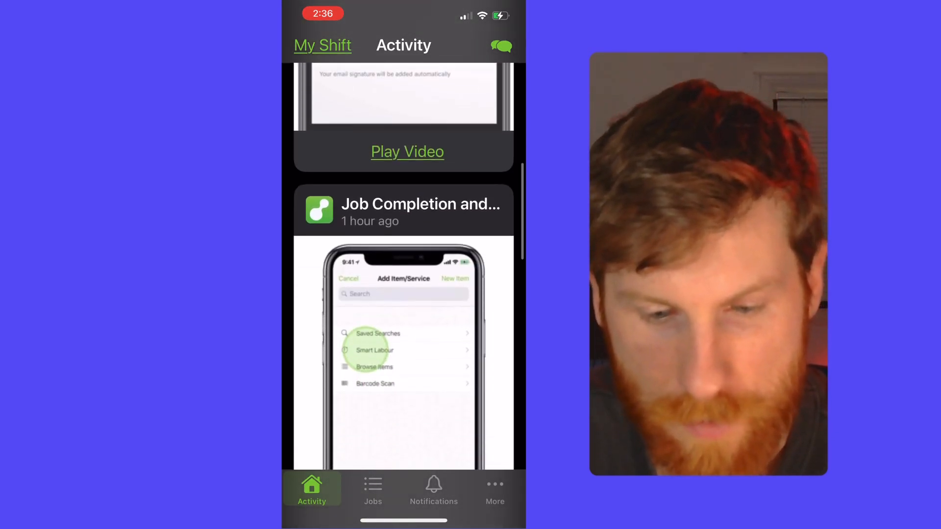
pyautogui.scroll(-5, 405, 294)
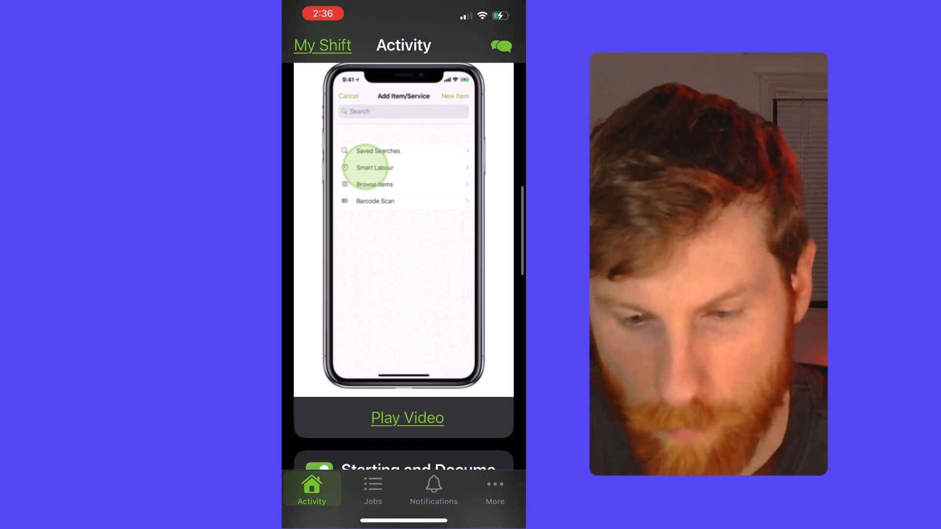
pyautogui.scroll(5, 405, 294)
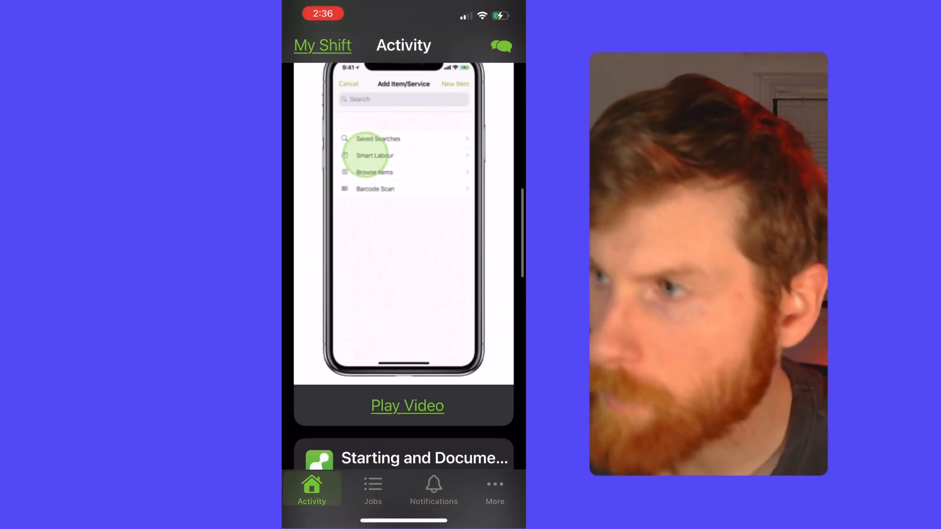
pyautogui.scroll(8, 404, 295)
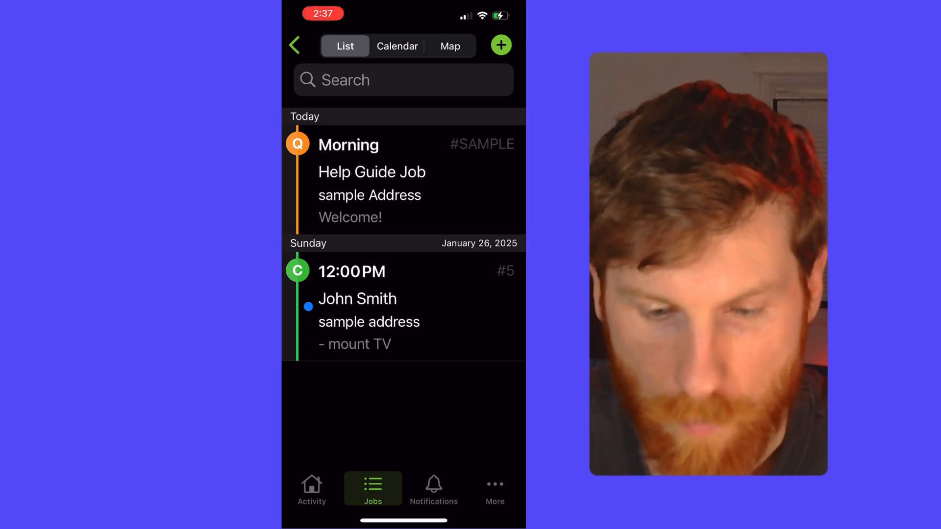
# Step: Dismiss the new job/quote/invoice options, then Edit the Jobs overview categories and finish with Done
pyautogui.click(500, 45)
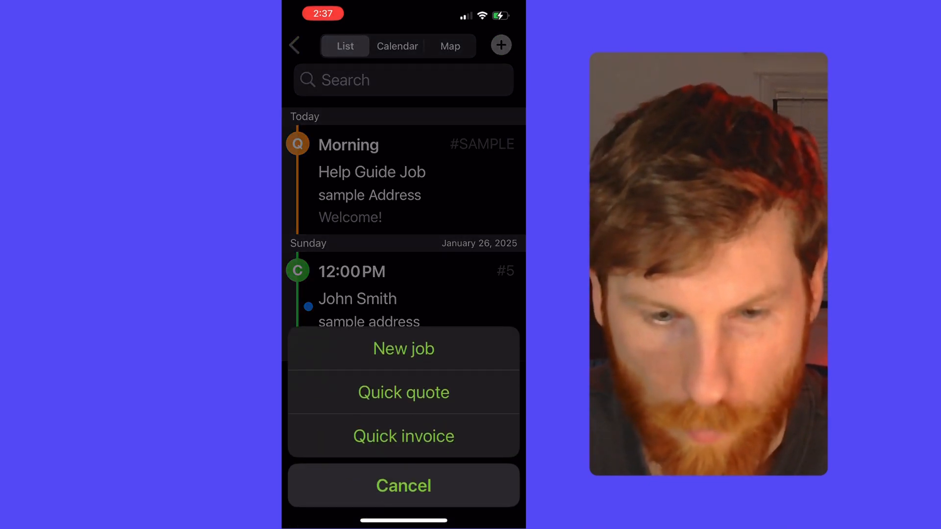
pyautogui.click(403, 485)
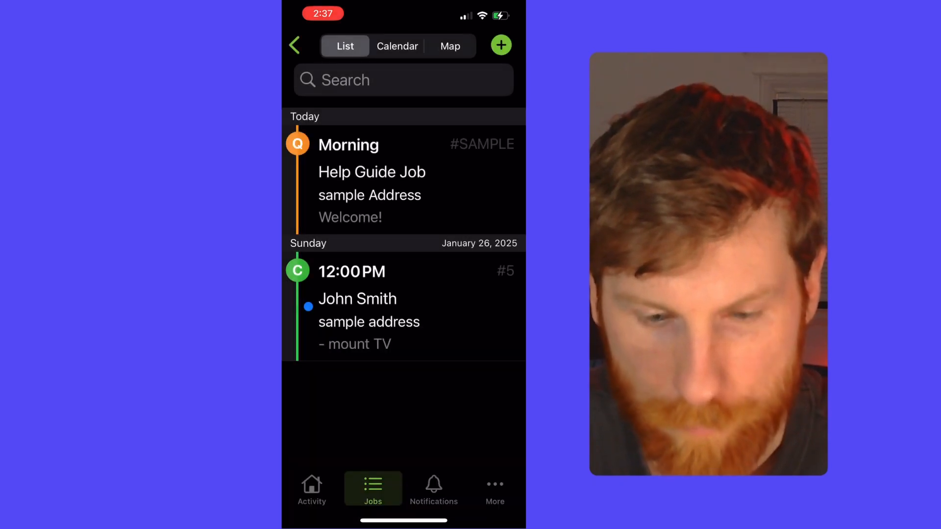
pyautogui.click(294, 45)
pyautogui.scroll(5, 403, 265)
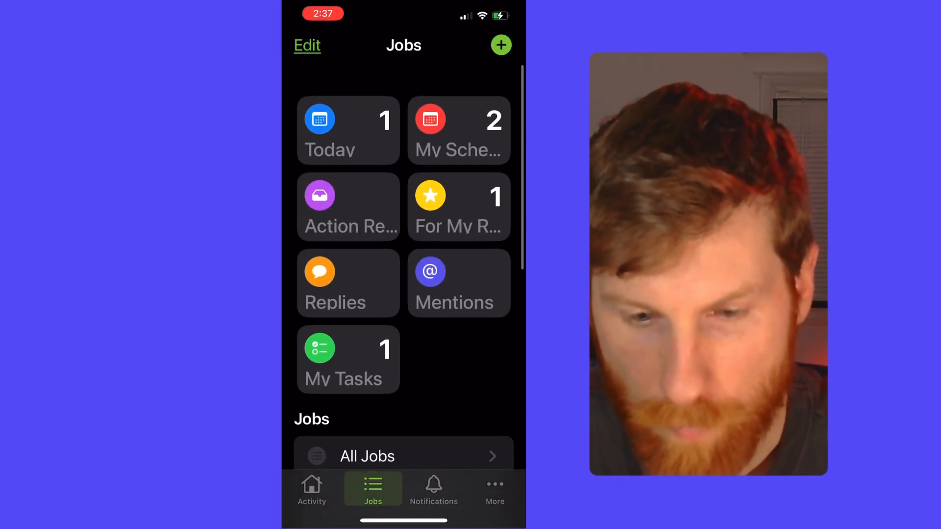
pyautogui.click(307, 45)
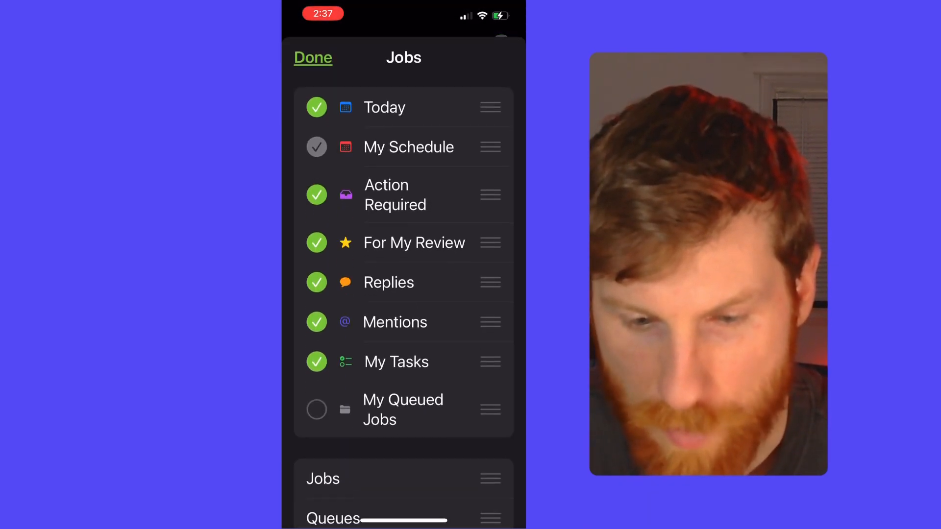
pyautogui.click(313, 58)
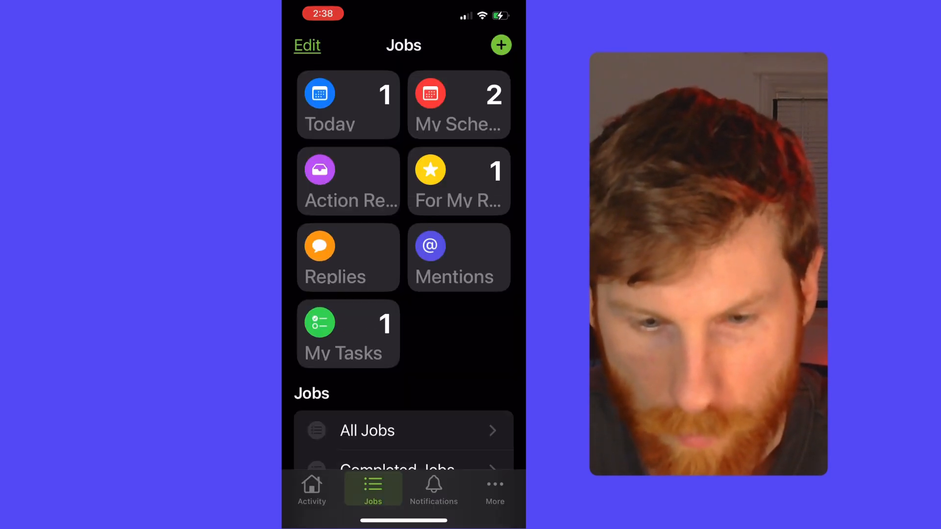
# Step: From Today's jobs, view the Help Guide Job's billing items and totals, returning to the card
pyautogui.click(349, 105)
pyautogui.click(383, 169)
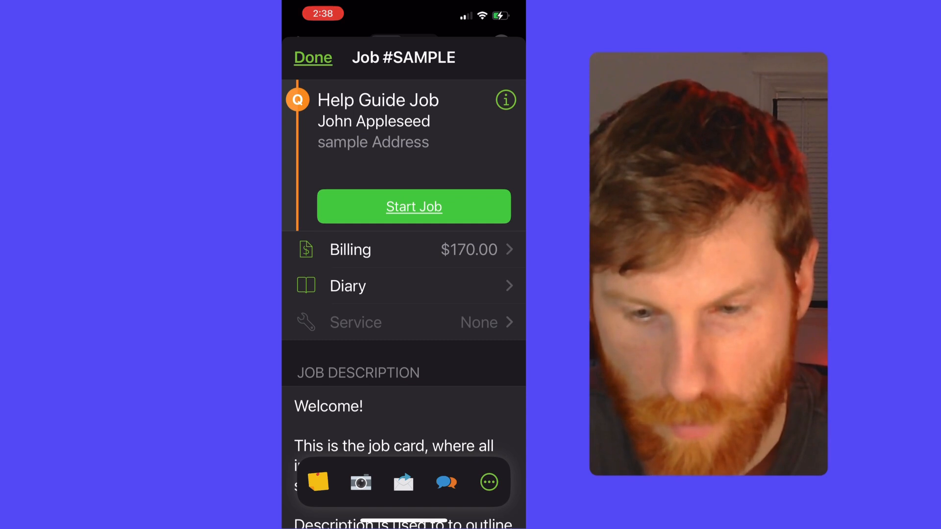
pyautogui.scroll(-5, 403, 331)
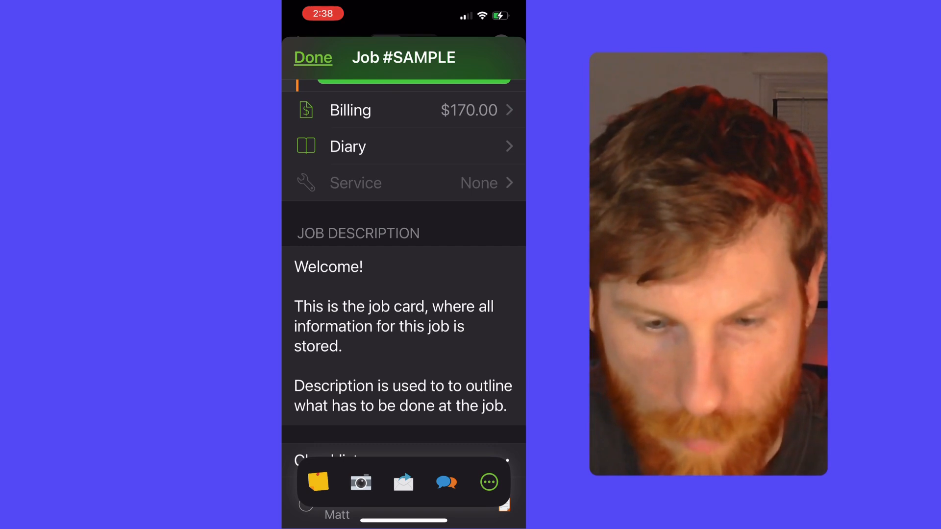
pyautogui.scroll(5, 404, 294)
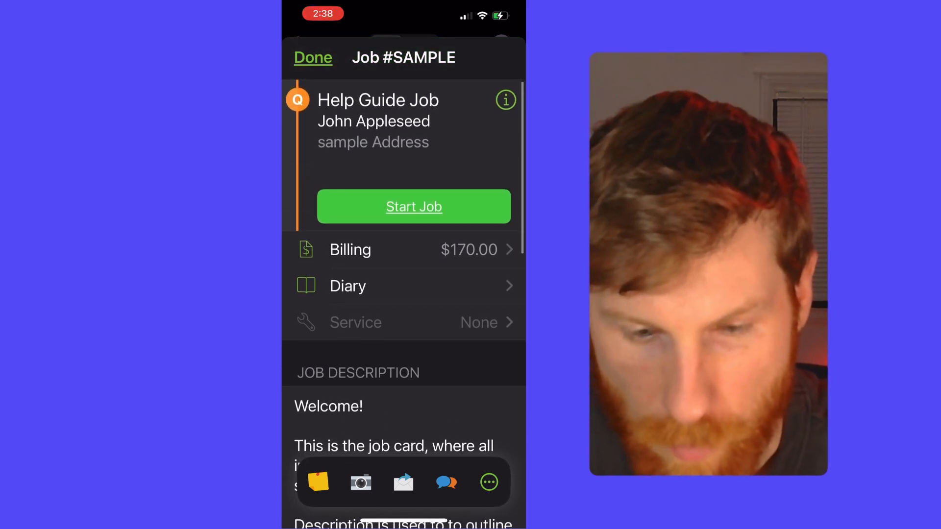
pyautogui.scroll(-2, 404, 294)
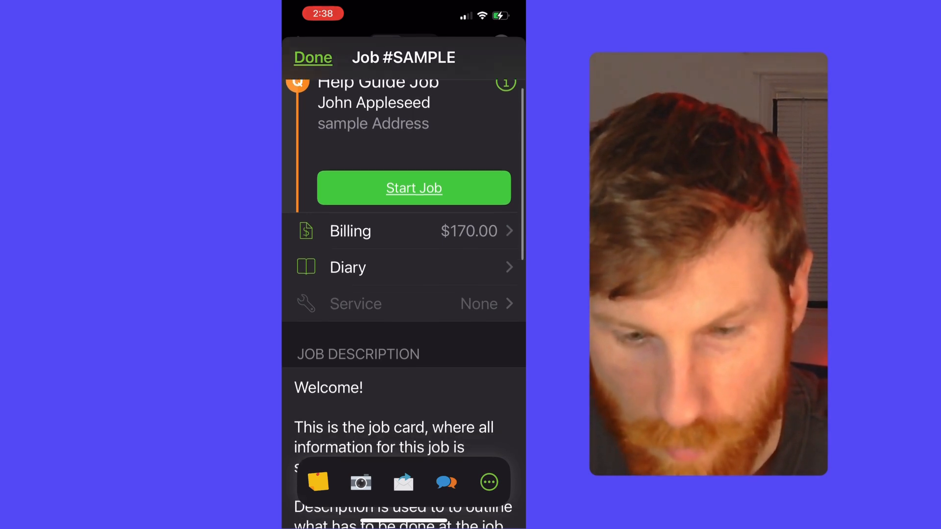
pyautogui.click(404, 249)
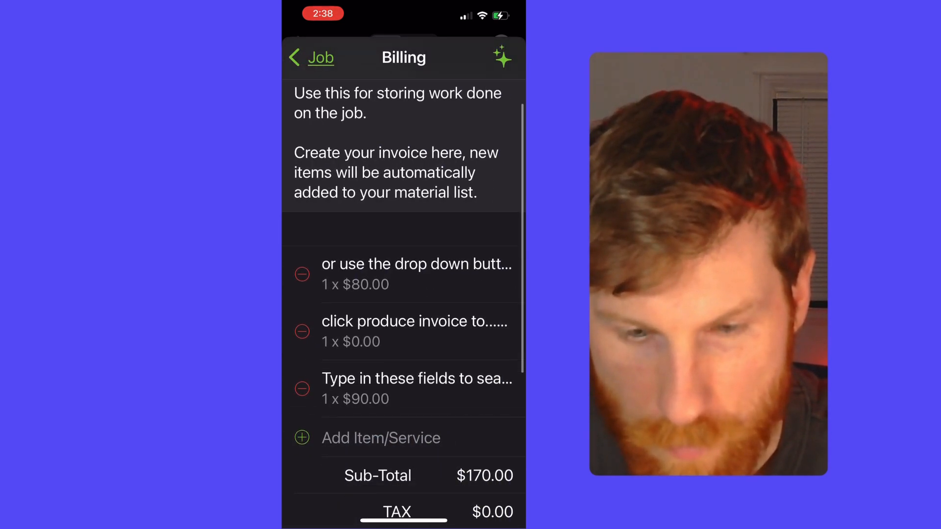
pyautogui.scroll(-5, 405, 295)
pyautogui.scroll(-2, 404, 294)
pyautogui.click(311, 57)
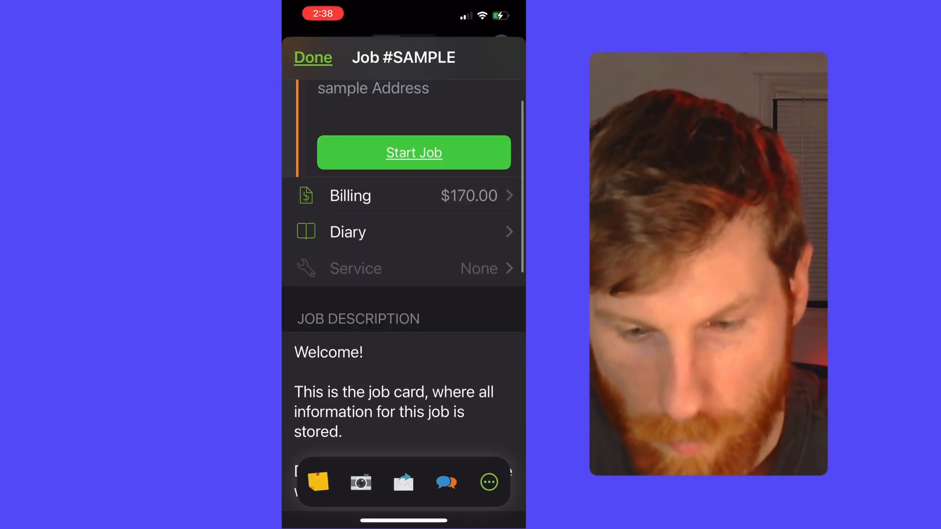
# Step: Review the job's diary history and its filter options, then return to the job card
pyautogui.click(404, 231)
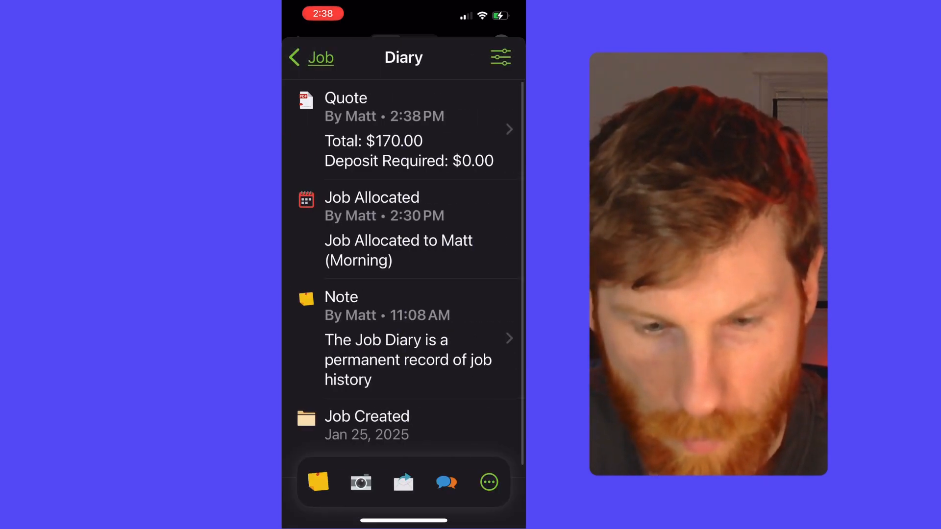
pyautogui.scroll(-2, 404, 257)
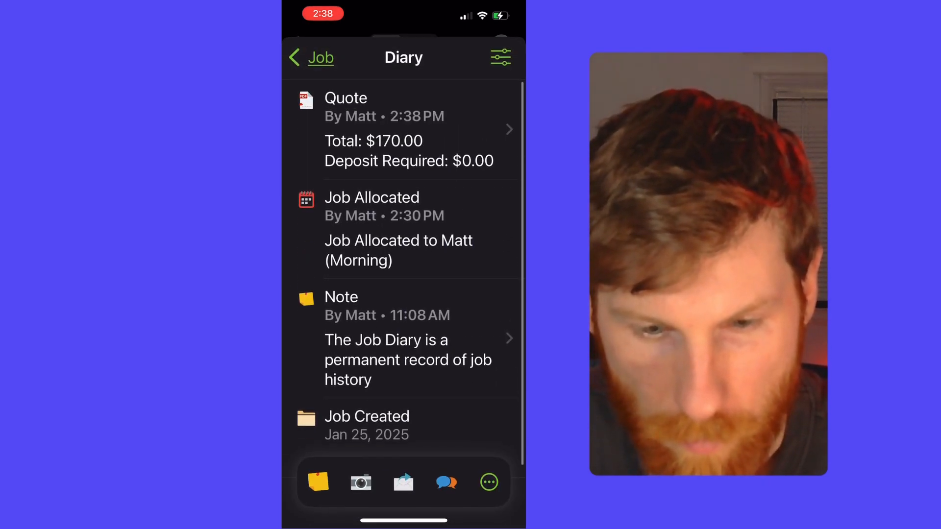
pyautogui.click(500, 57)
pyautogui.click(311, 58)
pyautogui.scroll(-3, 404, 294)
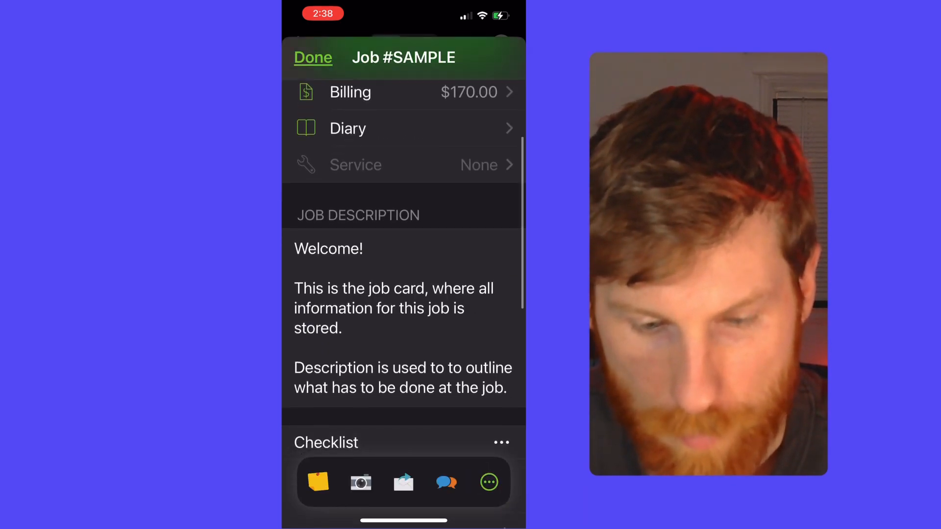
pyautogui.scroll(-3, 404, 294)
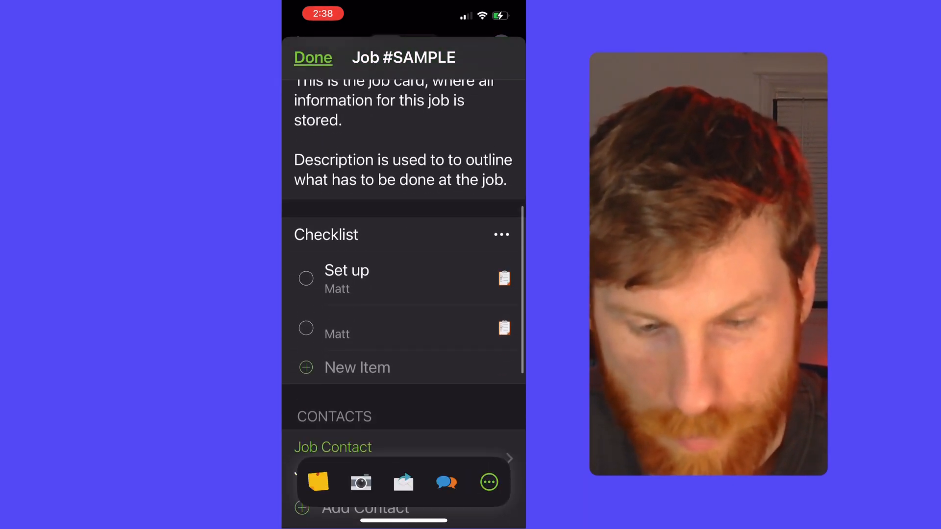
pyautogui.scroll(-2, 404, 294)
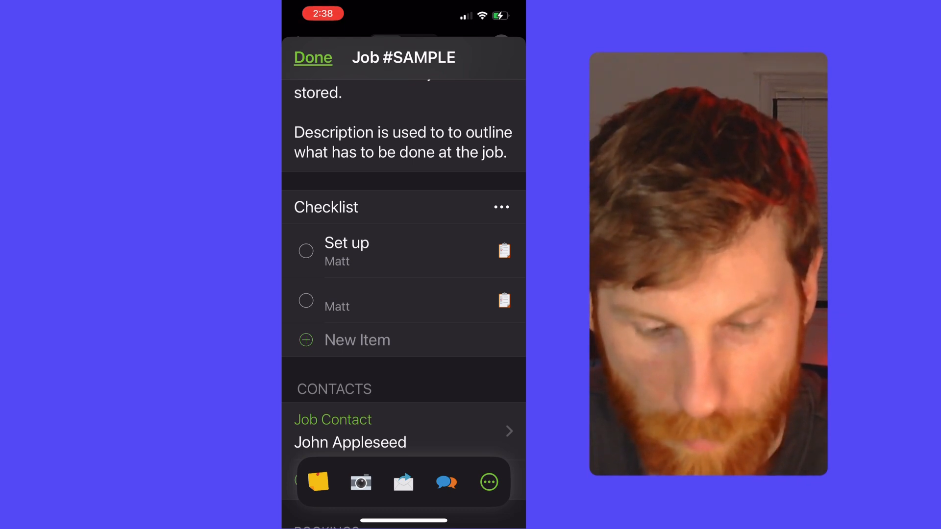
pyautogui.moveTo(404, 252); pyautogui.dragTo(331, 252)
pyautogui.click(500, 251)
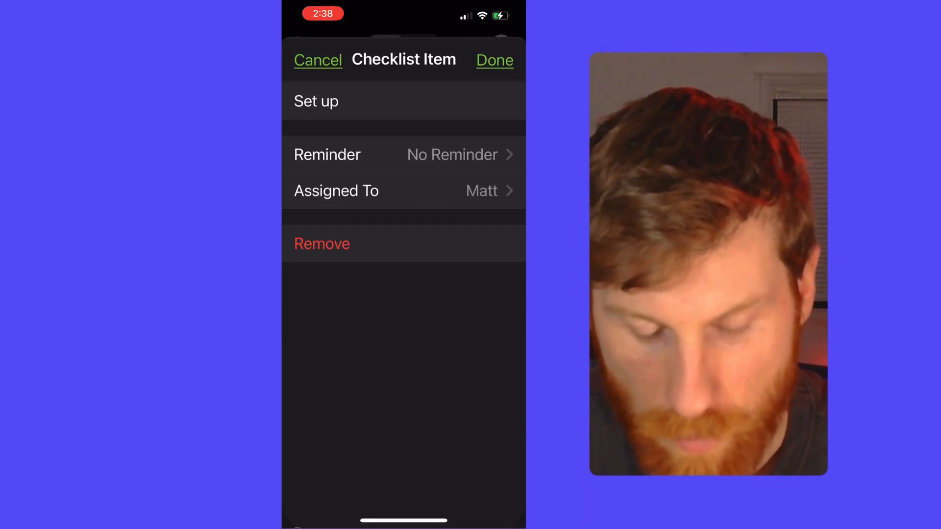
pyautogui.click(494, 58)
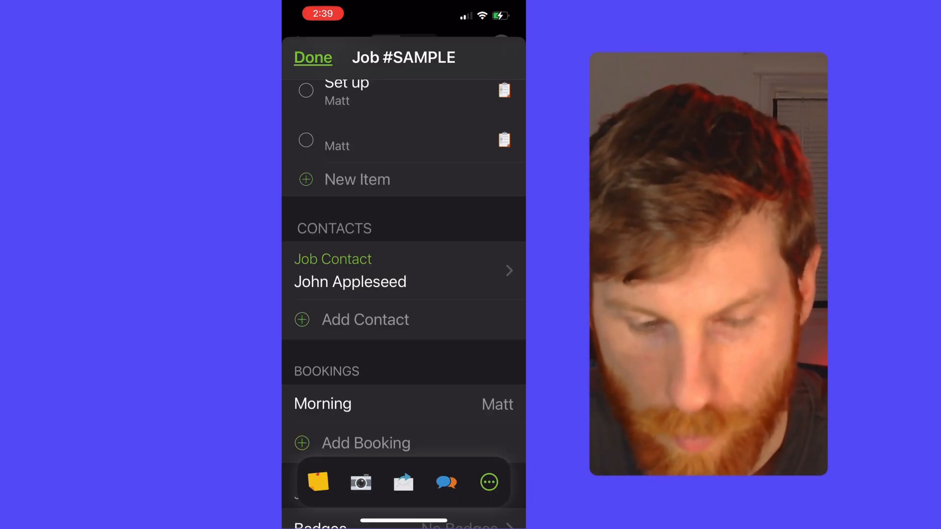
pyautogui.scroll(-1, 404, 294)
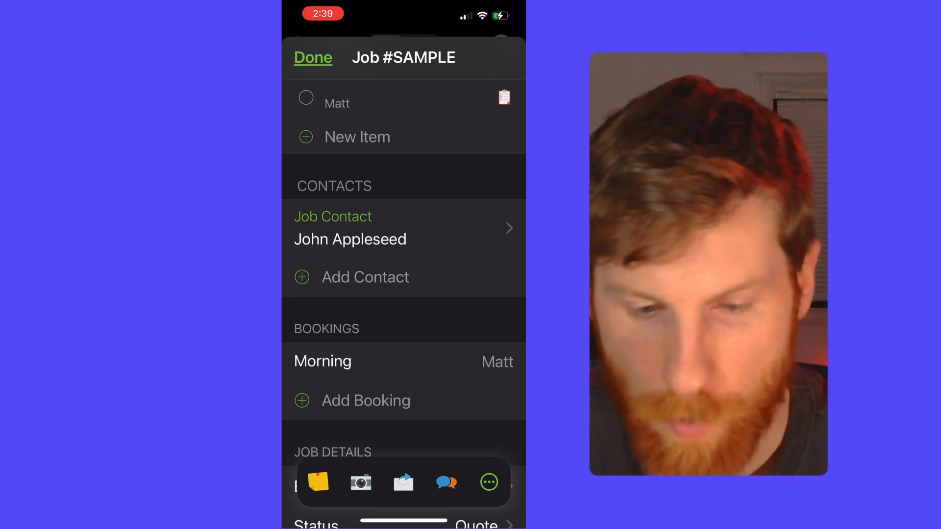
pyautogui.scroll(-1, 404, 295)
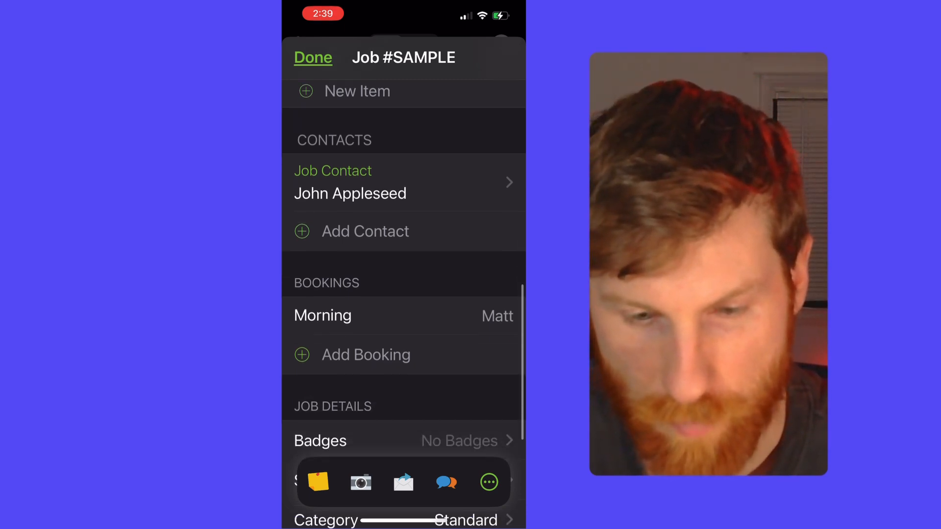
pyautogui.scroll(-3, 404, 294)
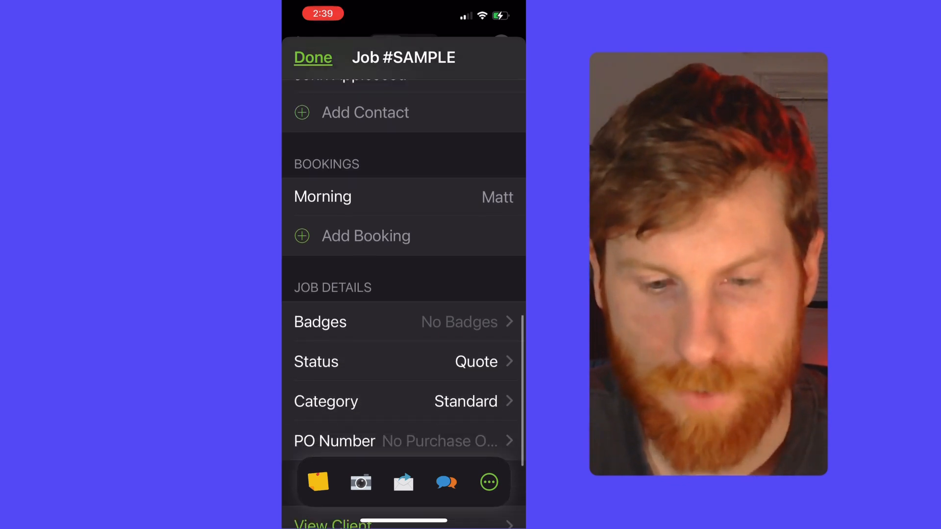
pyautogui.scroll(-2, 405, 295)
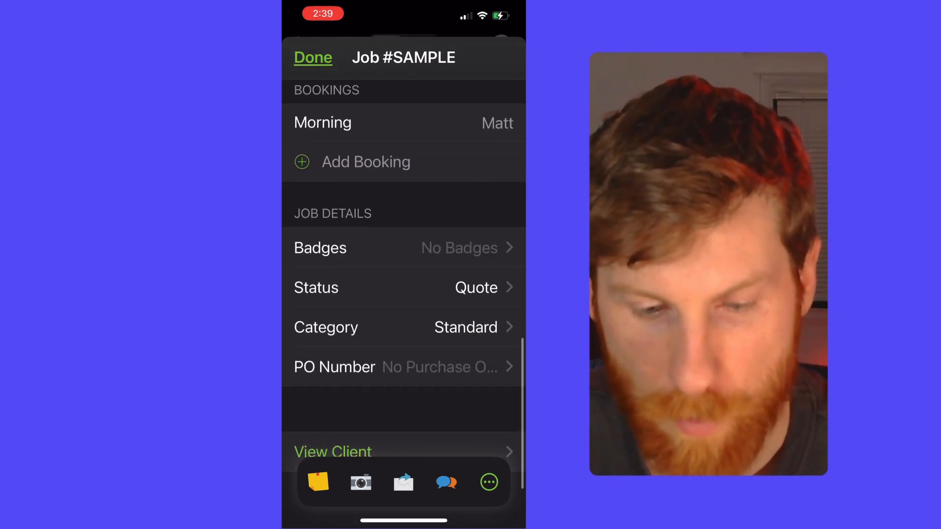
pyautogui.scroll(-1, 404, 294)
pyautogui.click(404, 412)
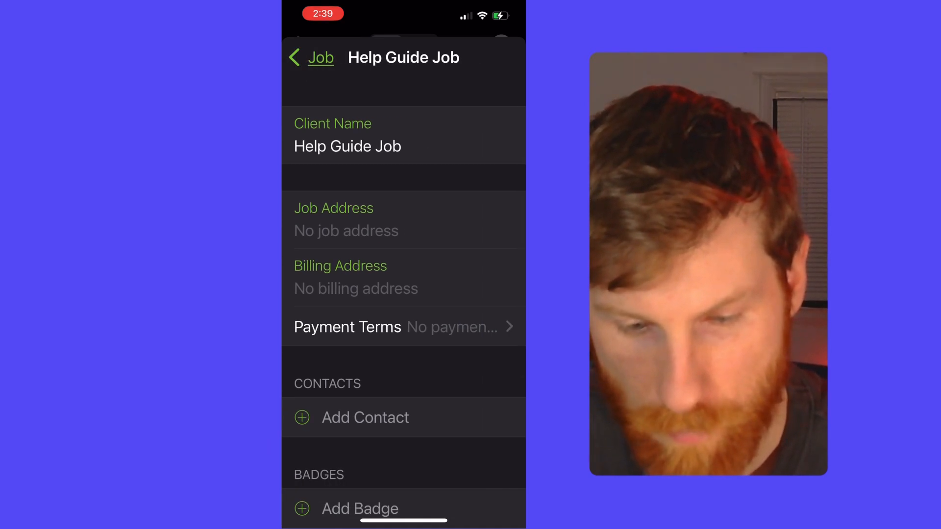
pyautogui.scroll(-3, 405, 295)
pyautogui.scroll(3, 404, 294)
pyautogui.click(312, 58)
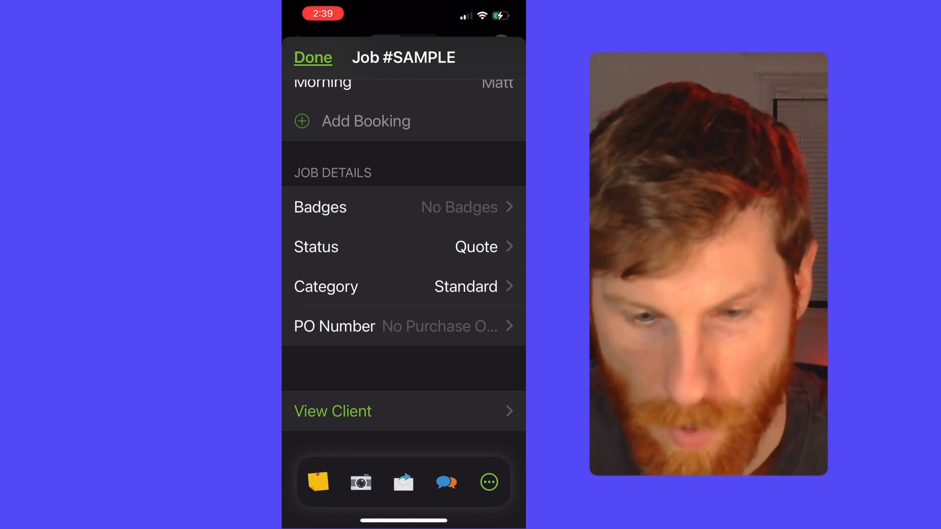
# Step: Try a new Note and the Camera from the job toolbar, discarding the note and dismissing the camera warning
pyautogui.click(317, 483)
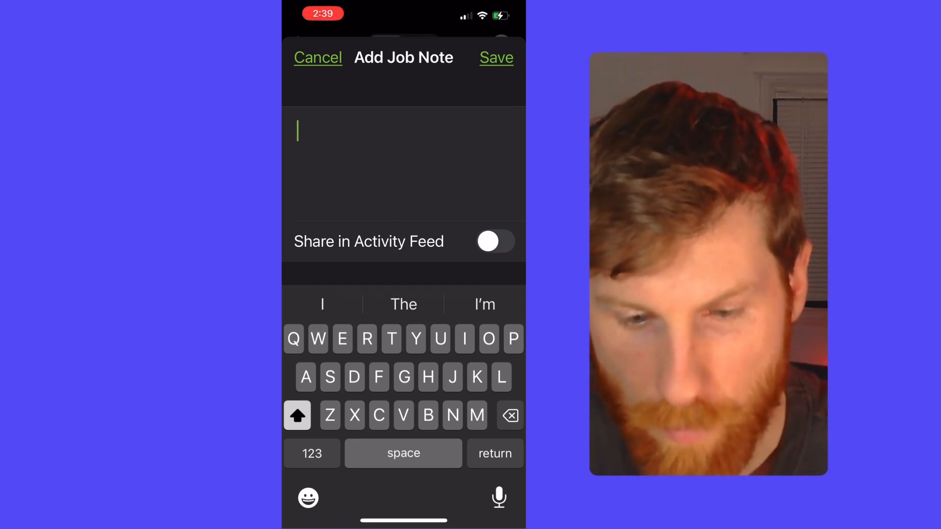
pyautogui.click(318, 58)
pyautogui.click(360, 483)
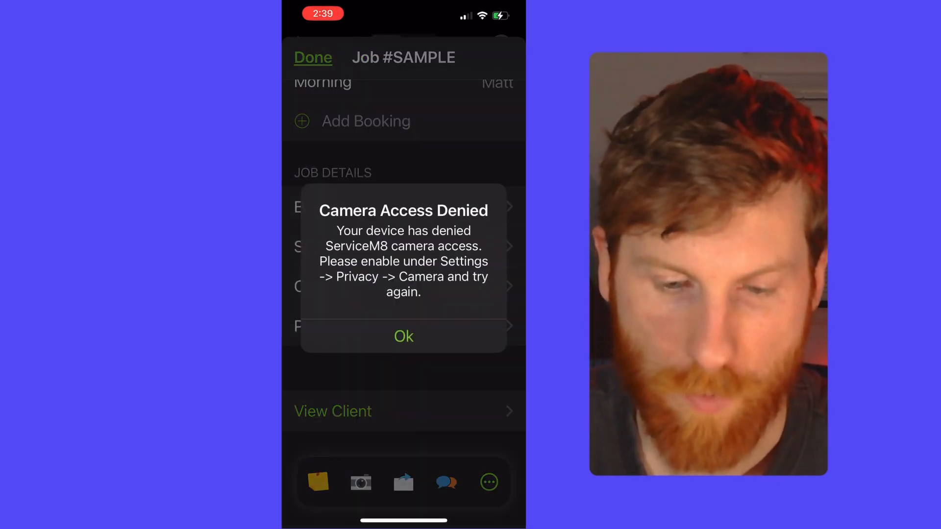
pyautogui.click(404, 336)
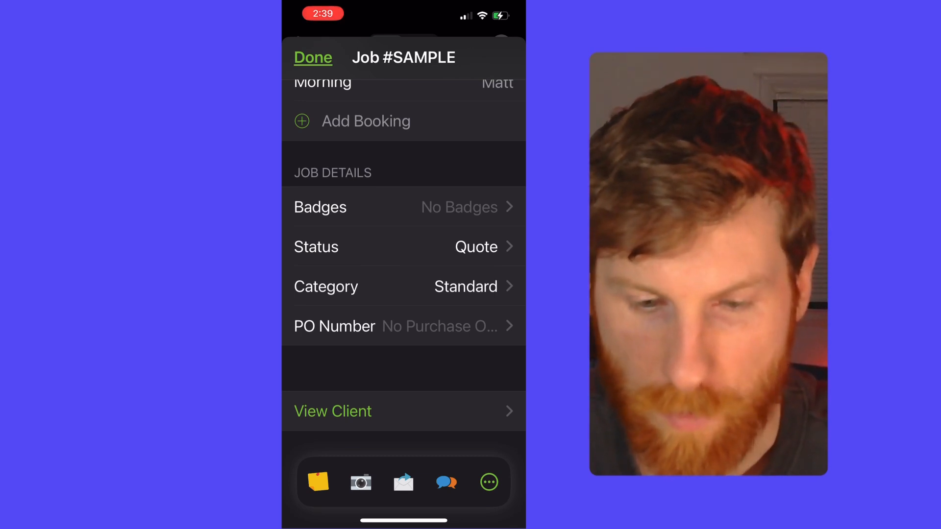
# Step: Start and abandon an email, then start a text message and view its templates
pyautogui.click(403, 482)
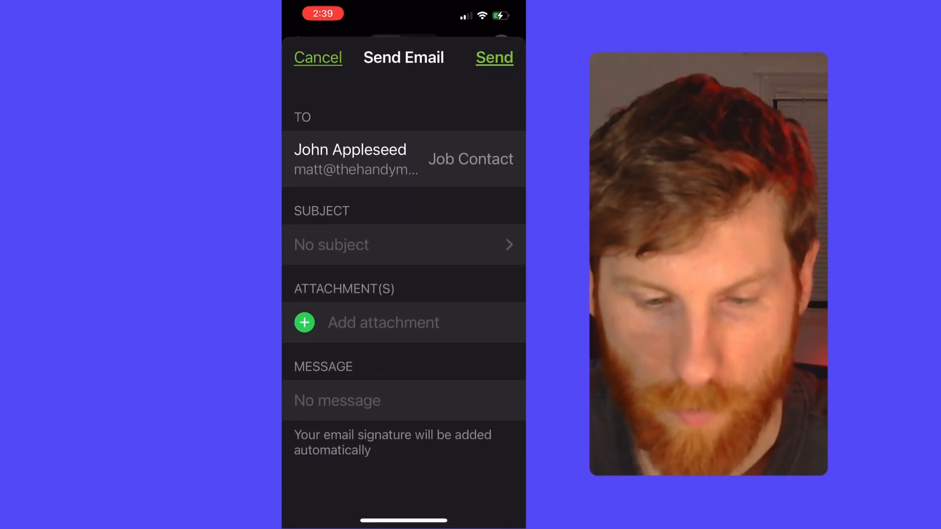
pyautogui.click(318, 57)
pyautogui.click(445, 485)
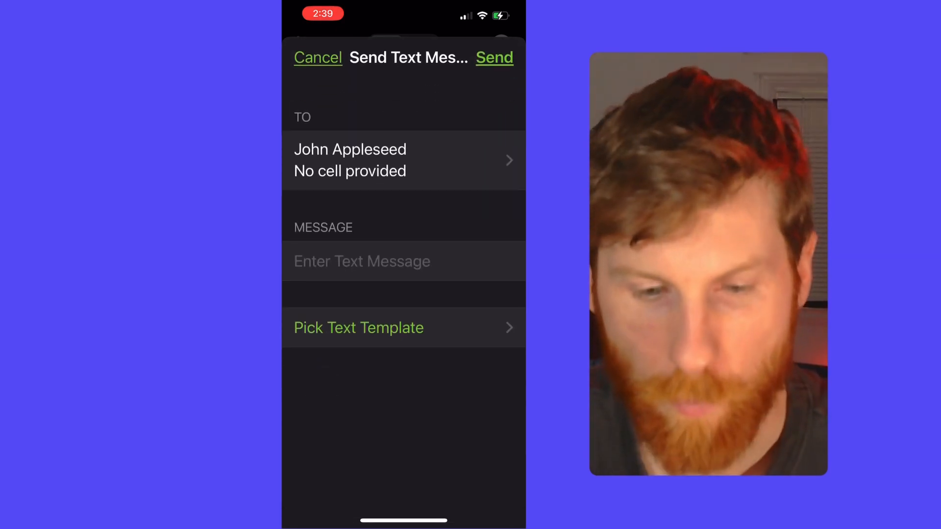
pyautogui.click(360, 327)
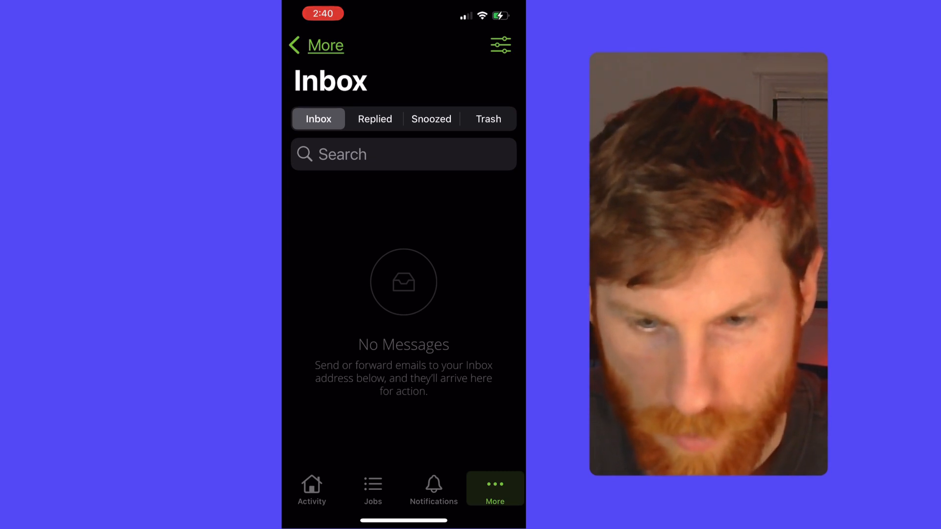
# Step: From the More tab, look over the Invoicing list and current Tasks, leaving each
pyautogui.click(316, 45)
pyautogui.click(353, 206)
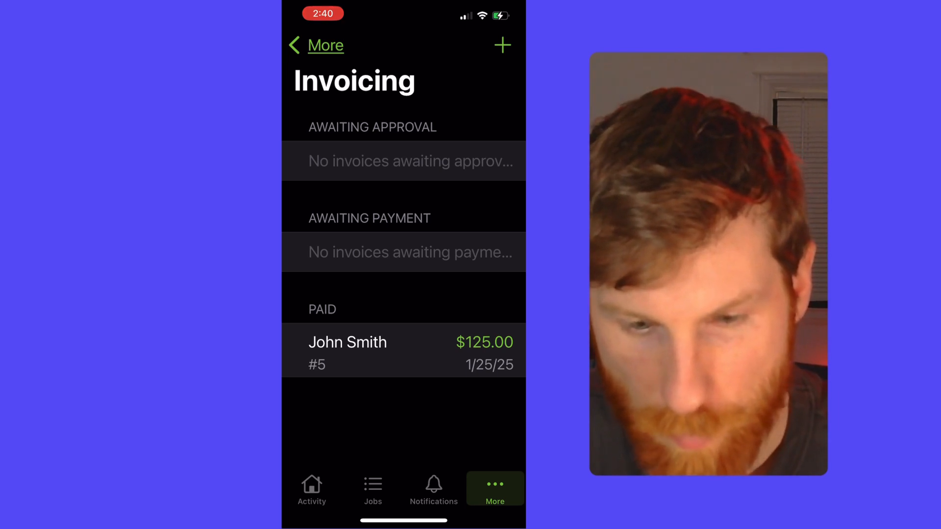
pyautogui.click(316, 45)
pyautogui.click(360, 250)
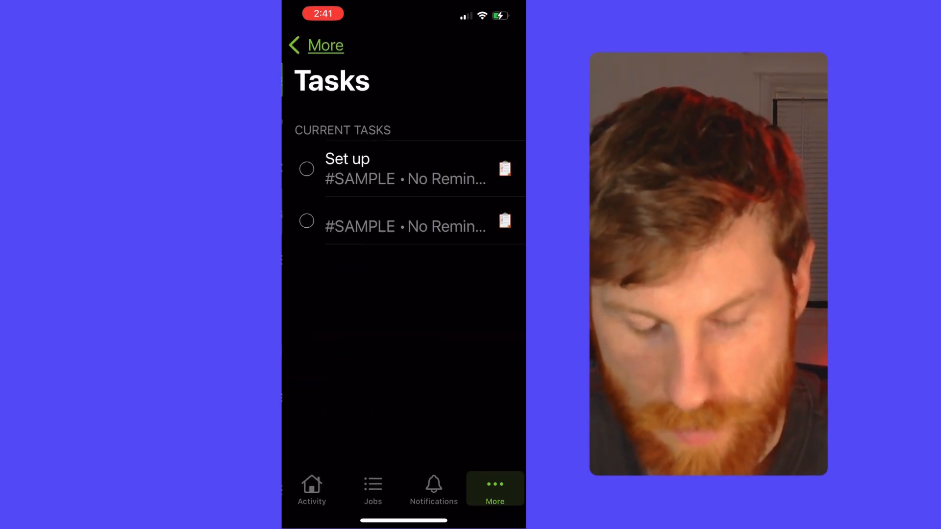
pyautogui.click(316, 44)
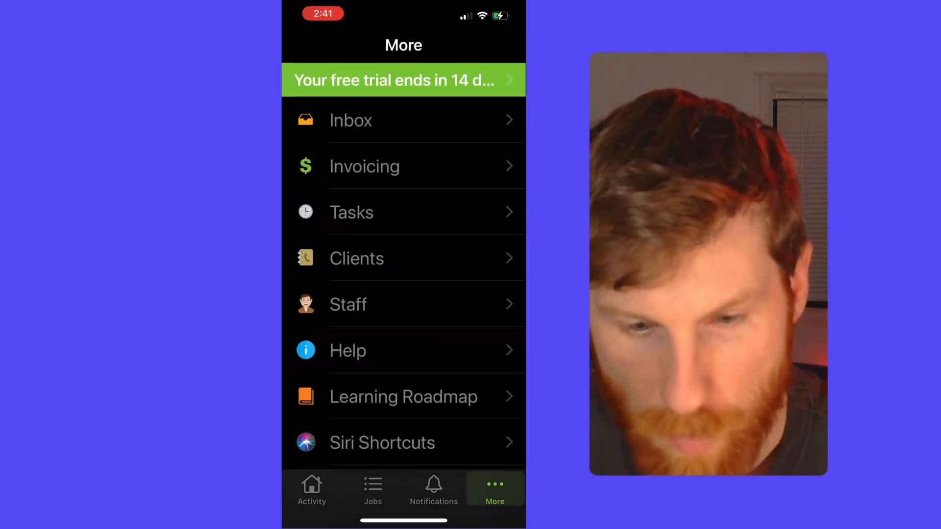
# Step: Visit Clients (abandoning a new client), the Staff list and the Learning Roadmap lessons
pyautogui.click(353, 257)
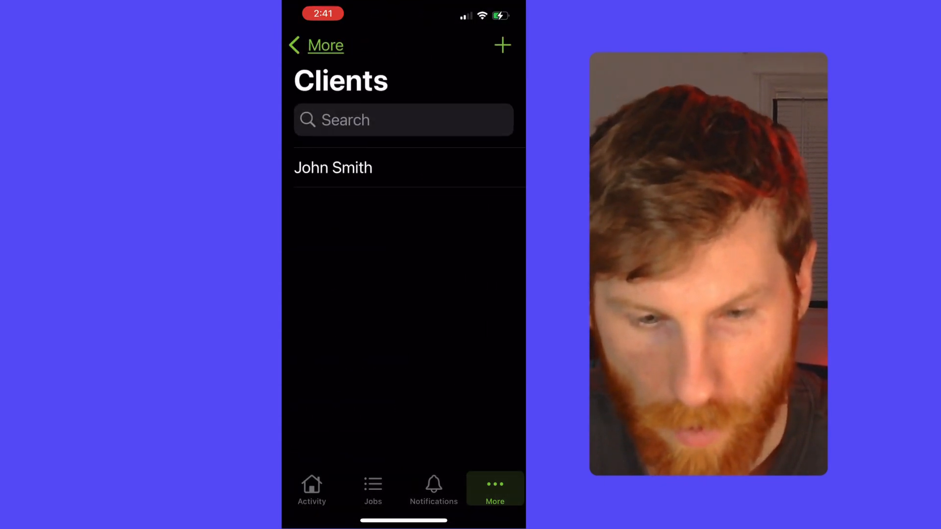
pyautogui.click(503, 45)
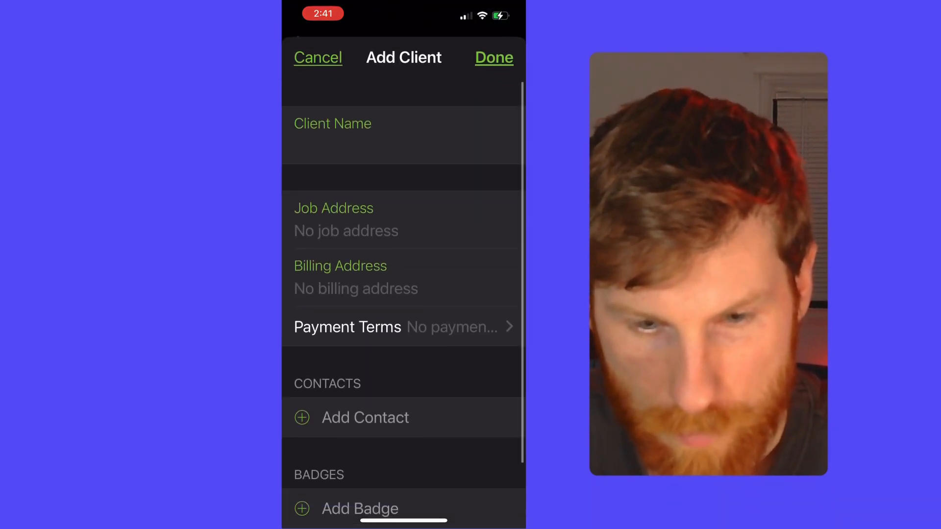
pyautogui.click(317, 57)
pyautogui.click(353, 269)
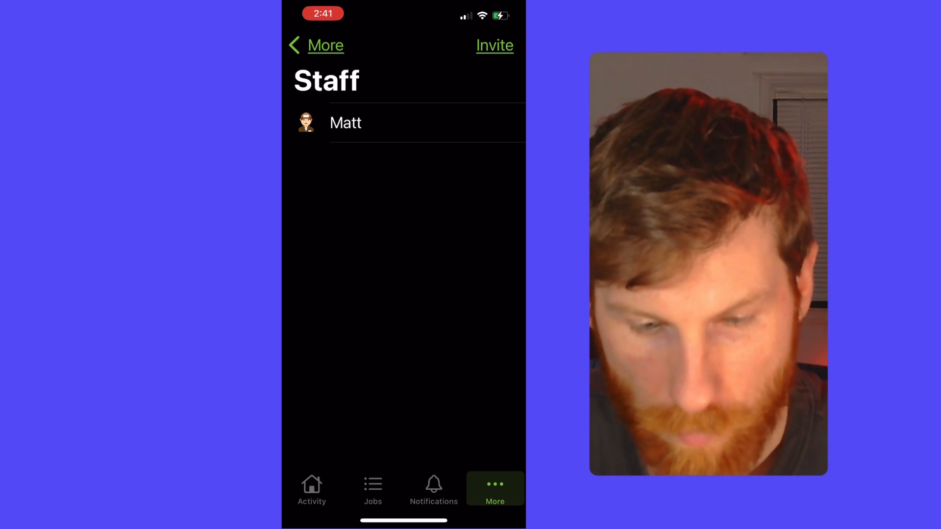
pyautogui.click(345, 123)
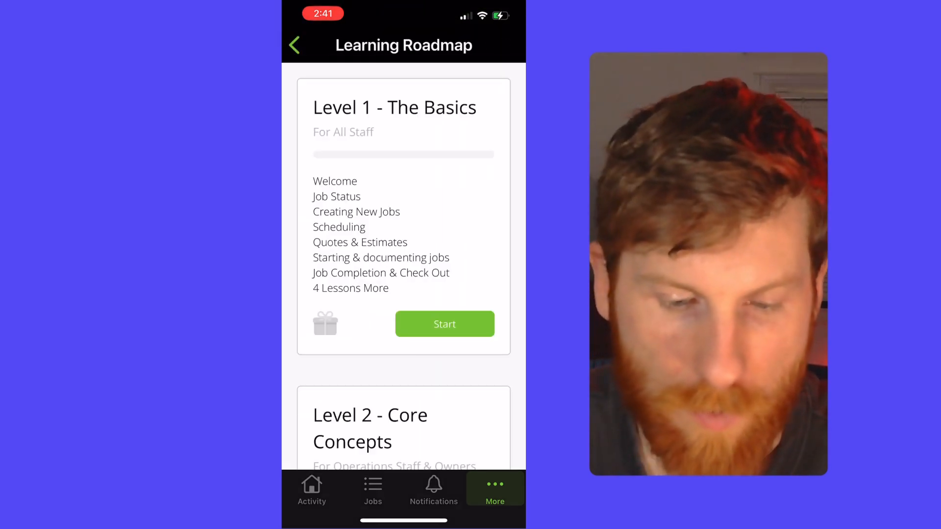
pyautogui.scroll(-3, 404, 265)
pyautogui.scroll(-5, 404, 265)
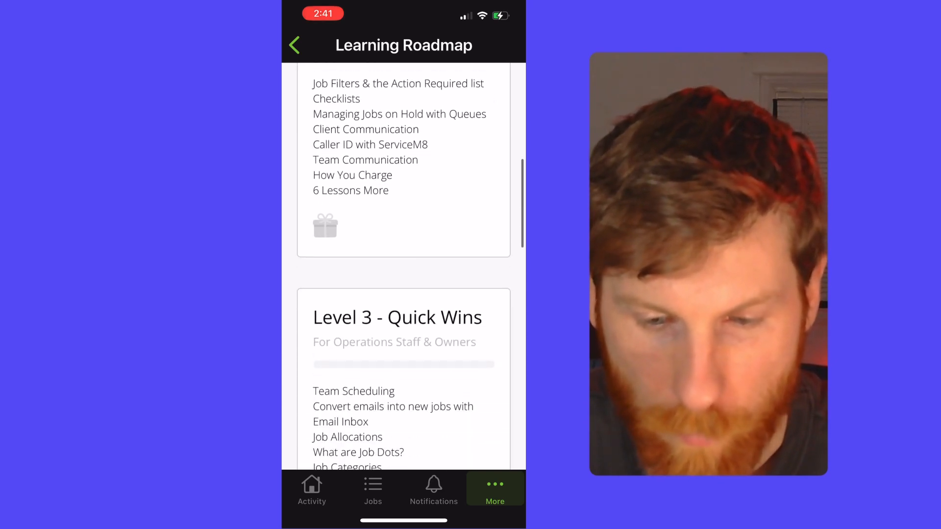
pyautogui.scroll(-3, 404, 266)
pyautogui.click(294, 45)
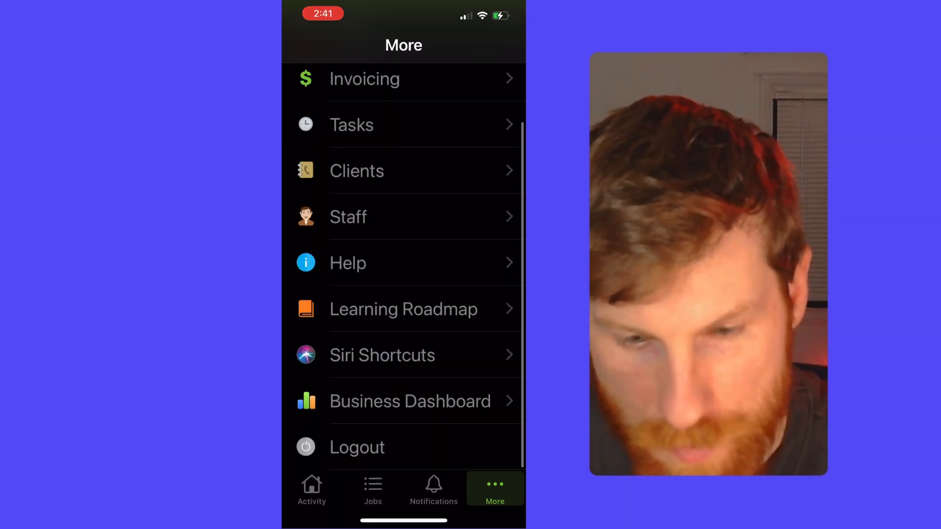
# Step: Check Siri Shortcuts and the Business Dashboard statistics, then return to the Activity feed
pyautogui.click(382, 355)
pyautogui.scroll(-3, 404, 264)
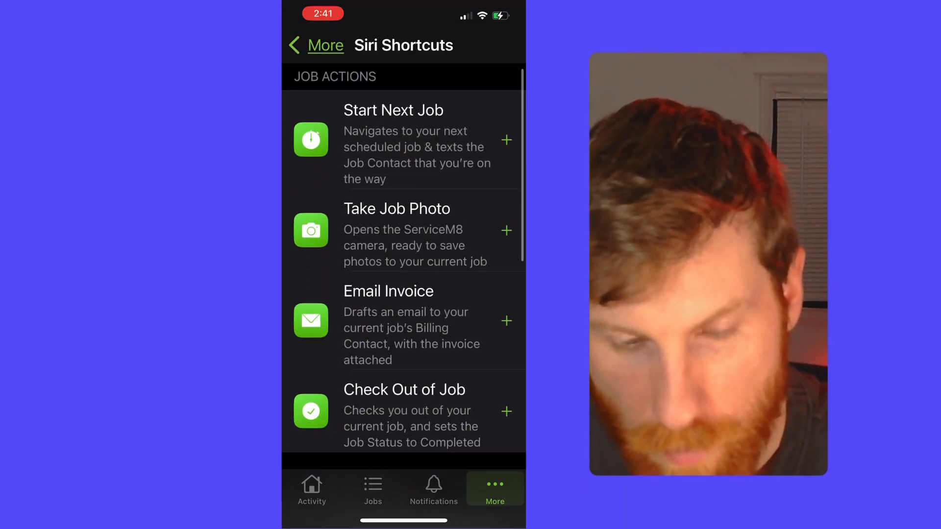
pyautogui.scroll(3, 403, 264)
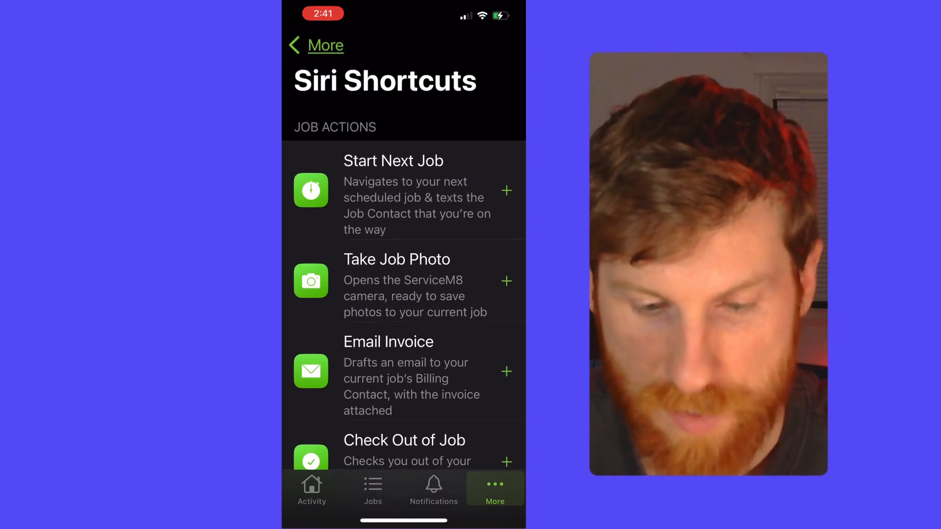
pyautogui.click(316, 45)
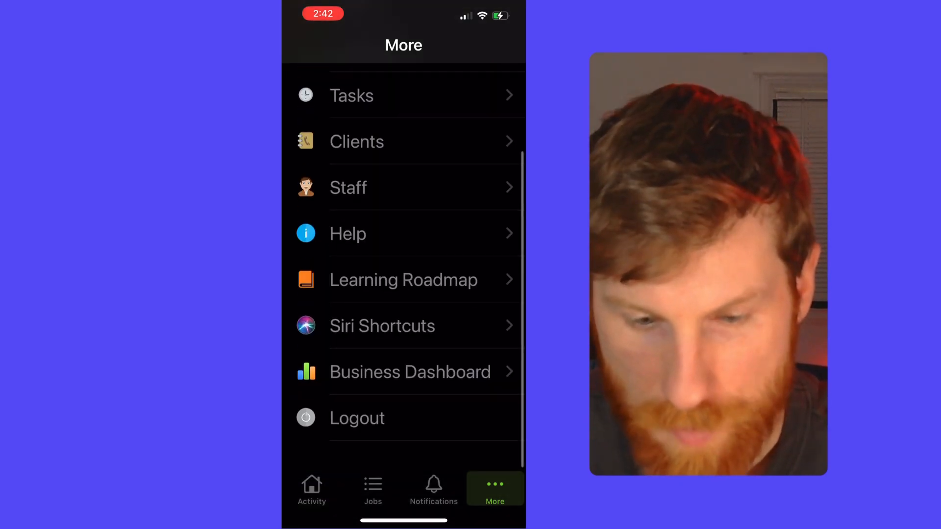
pyautogui.click(410, 400)
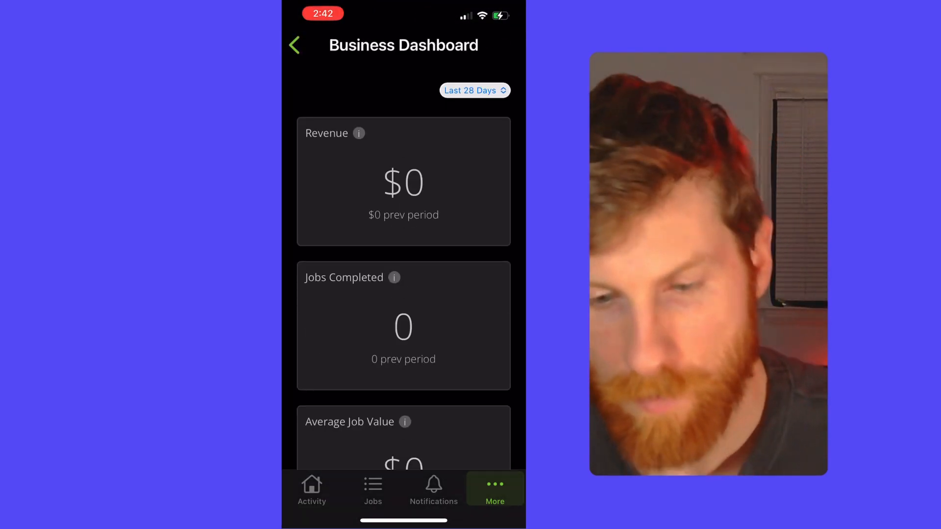
pyautogui.scroll(-10, 403, 294)
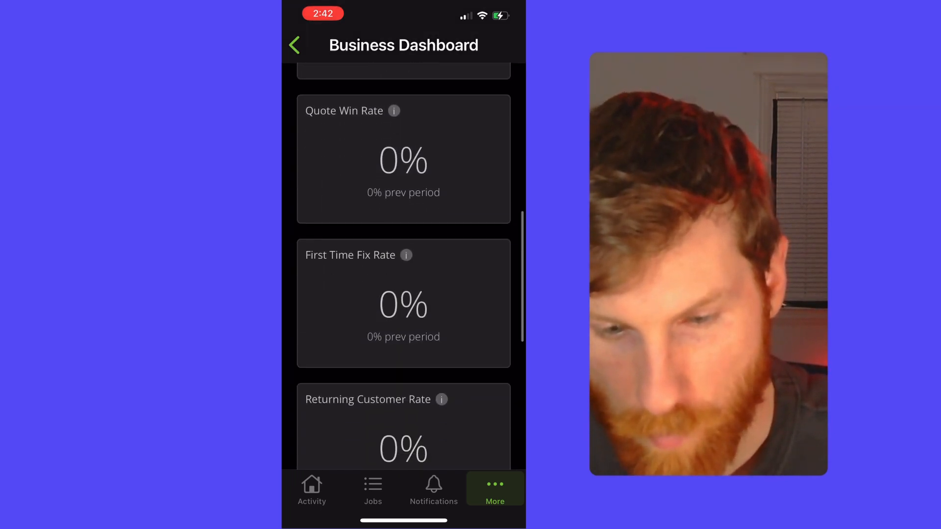
pyautogui.scroll(-5, 403, 293)
pyautogui.click(295, 45)
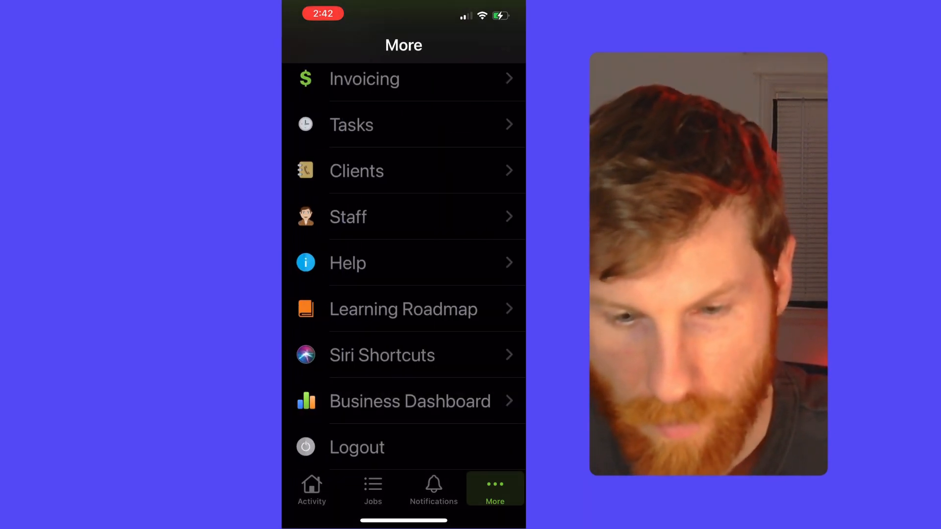
pyautogui.click(311, 490)
pyautogui.scroll(-3, 402, 294)
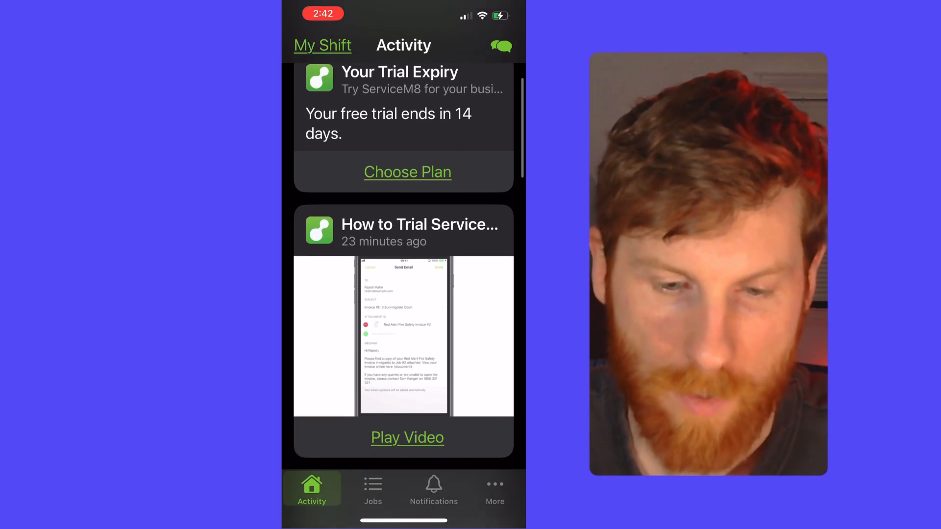
pyautogui.scroll(-8, 403, 294)
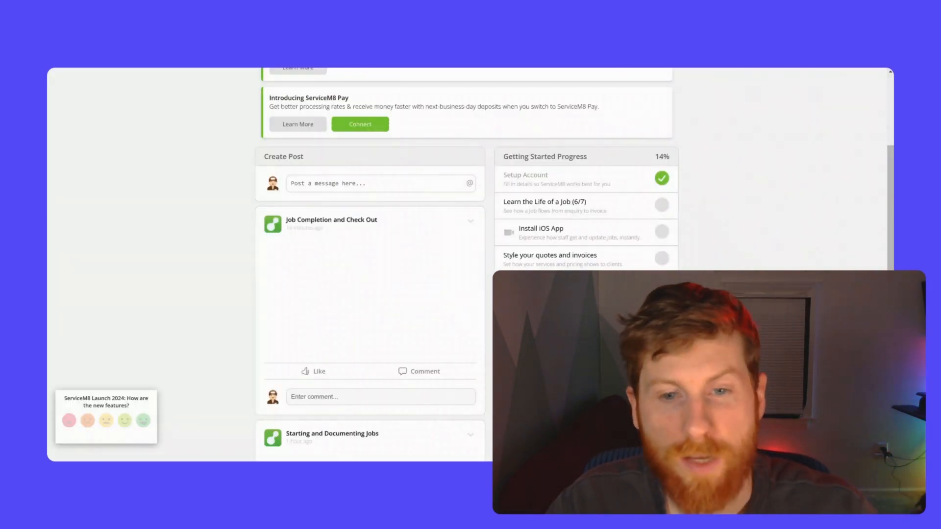
pyautogui.scroll(-2, 471, 264)
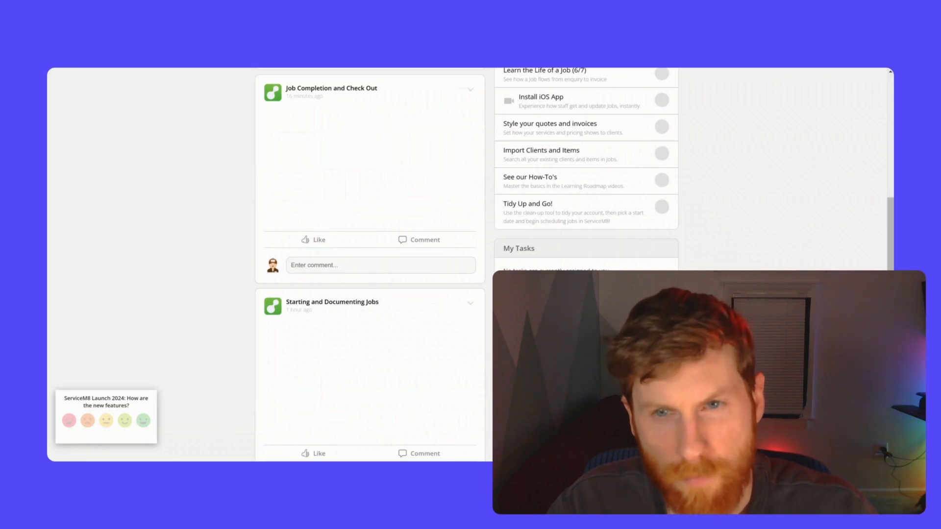
pyautogui.scroll(5, 470, 265)
pyautogui.scroll(3, 488, 332)
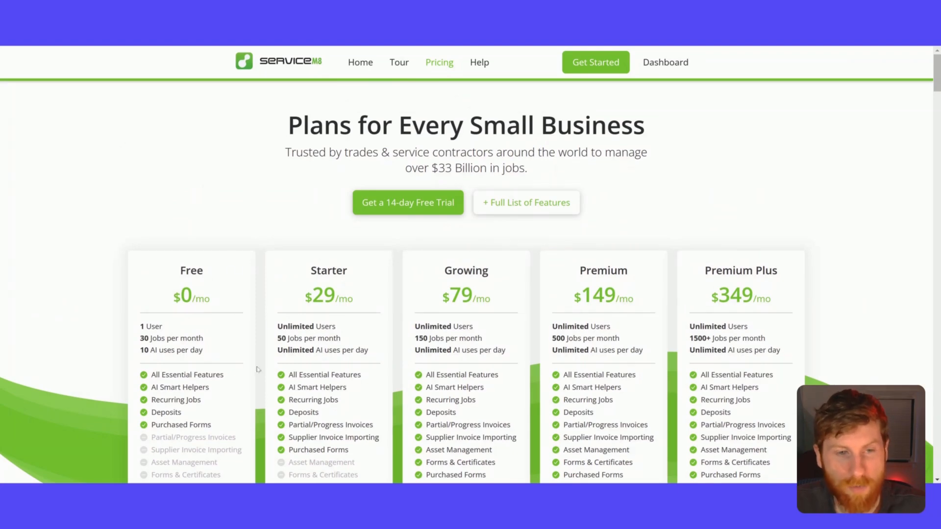
pyautogui.scroll(-2, 267, 349)
pyautogui.scroll(2, 228, 393)
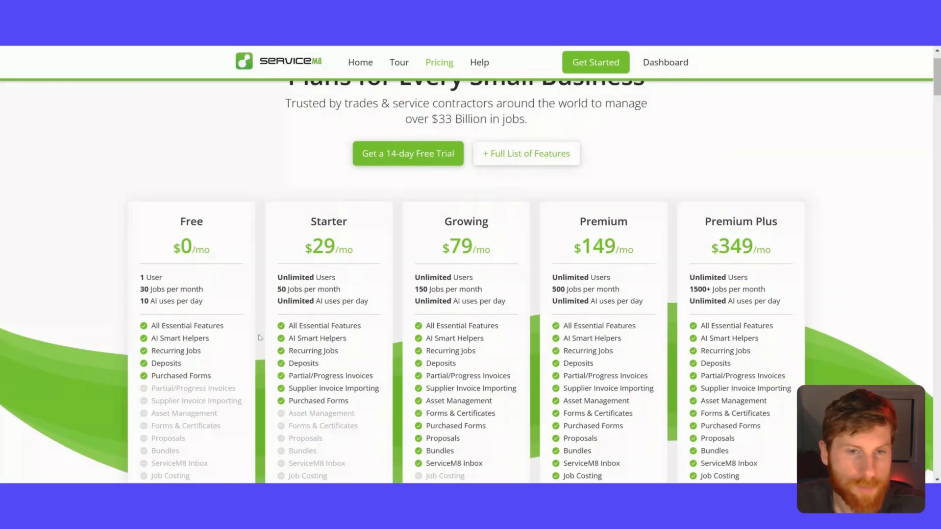
pyautogui.scroll(-2, 259, 337)
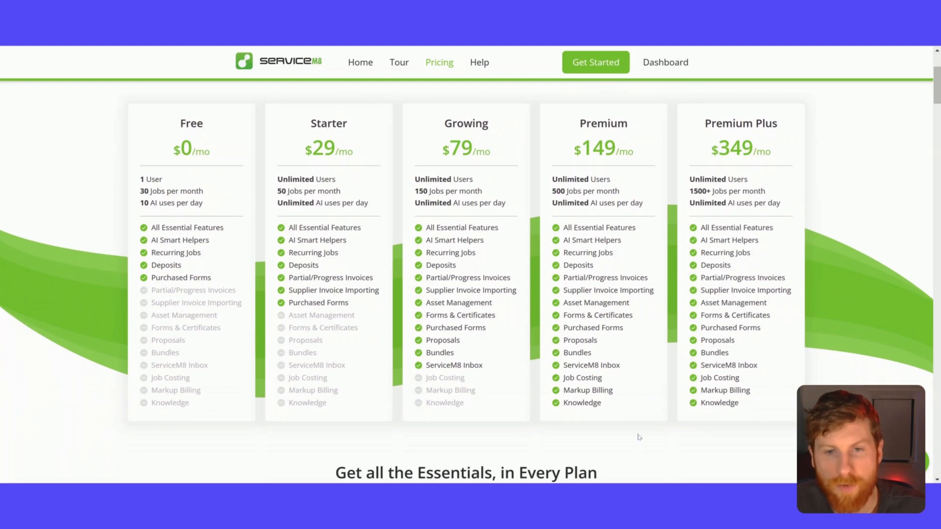
pyautogui.scroll(1, 499, 328)
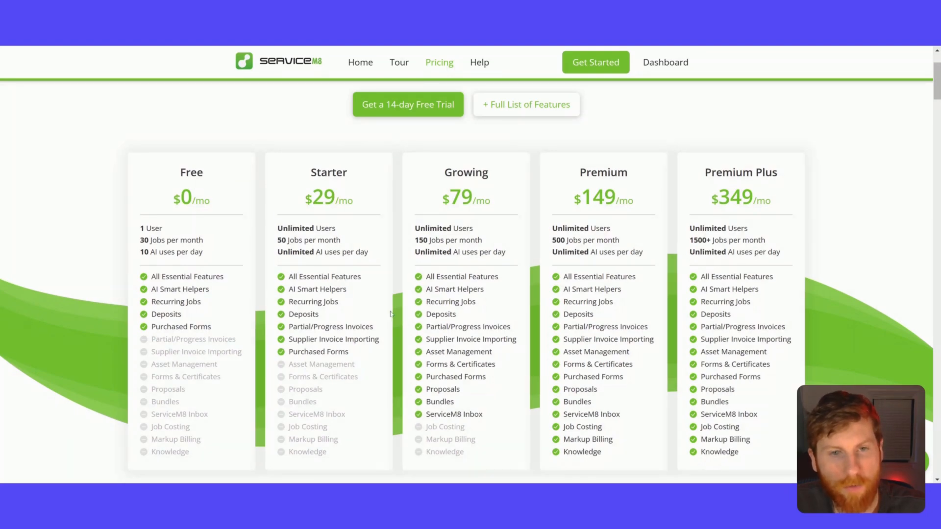
pyautogui.scroll(-5, 389, 314)
pyautogui.scroll(-5, 390, 314)
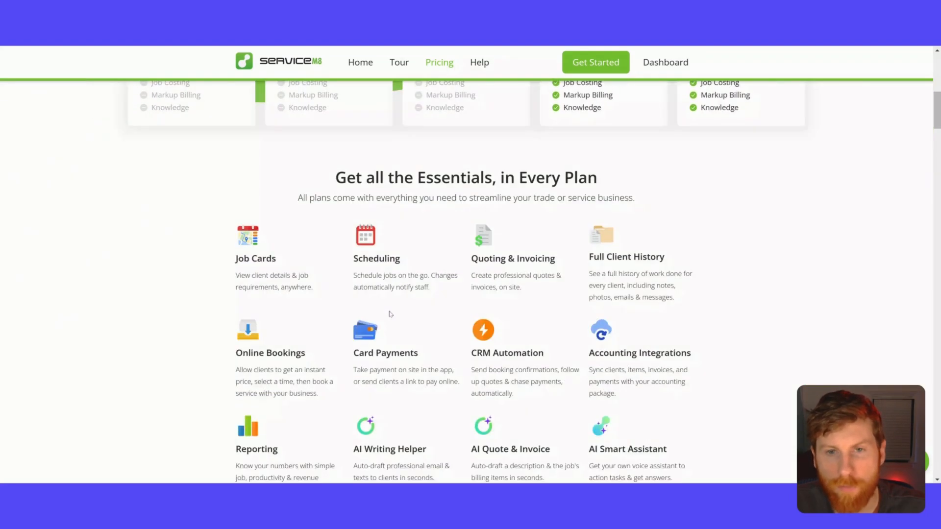
pyautogui.scroll(-2, 390, 315)
pyautogui.scroll(8, 390, 313)
pyautogui.scroll(3, 389, 313)
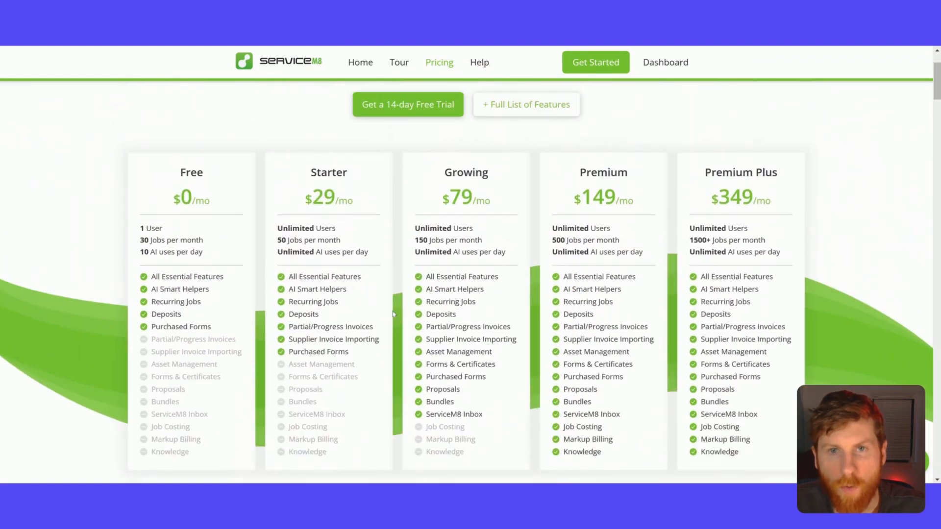
pyautogui.scroll(3, 390, 314)
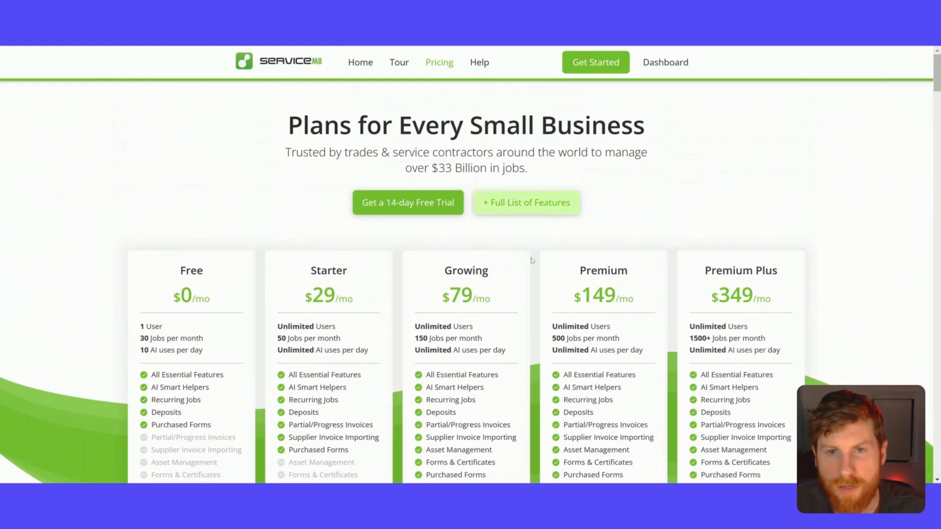
pyautogui.scroll(-3, 532, 259)
pyautogui.scroll(-3, 522, 316)
pyautogui.scroll(-3, 522, 319)
pyautogui.scroll(-3, 522, 321)
pyautogui.scroll(-3, 521, 322)
pyautogui.scroll(-4, 522, 322)
pyautogui.scroll(-3, 522, 322)
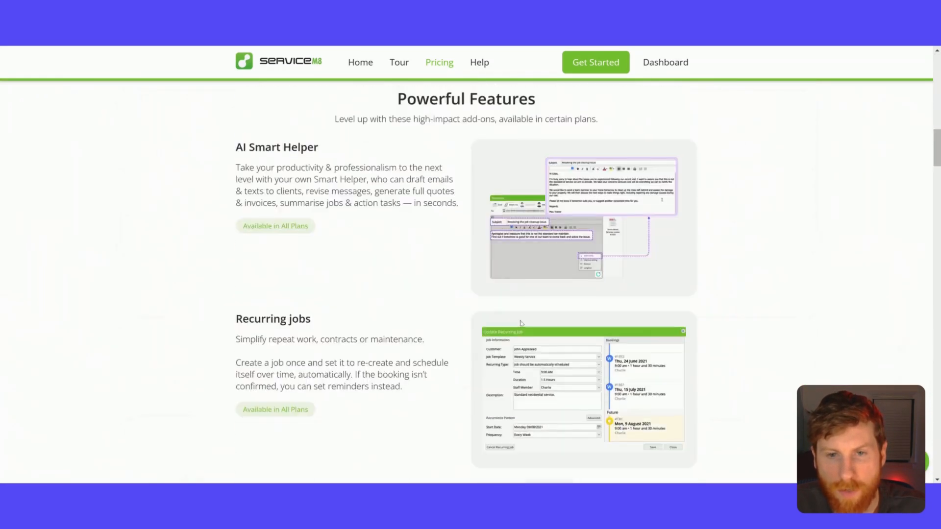
pyautogui.scroll(-3, 520, 322)
pyautogui.scroll(-1, 521, 323)
pyautogui.scroll(3, 521, 322)
pyautogui.scroll(5, 520, 322)
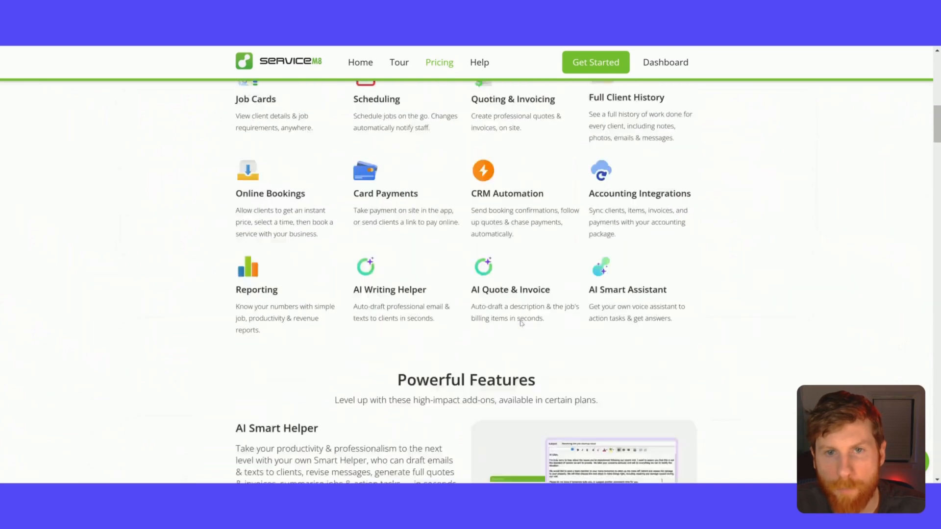
pyautogui.scroll(5, 520, 322)
pyautogui.scroll(-2, 530, 314)
pyautogui.scroll(-3, 601, 335)
pyautogui.scroll(-3, 591, 331)
pyautogui.scroll(-2, 590, 331)
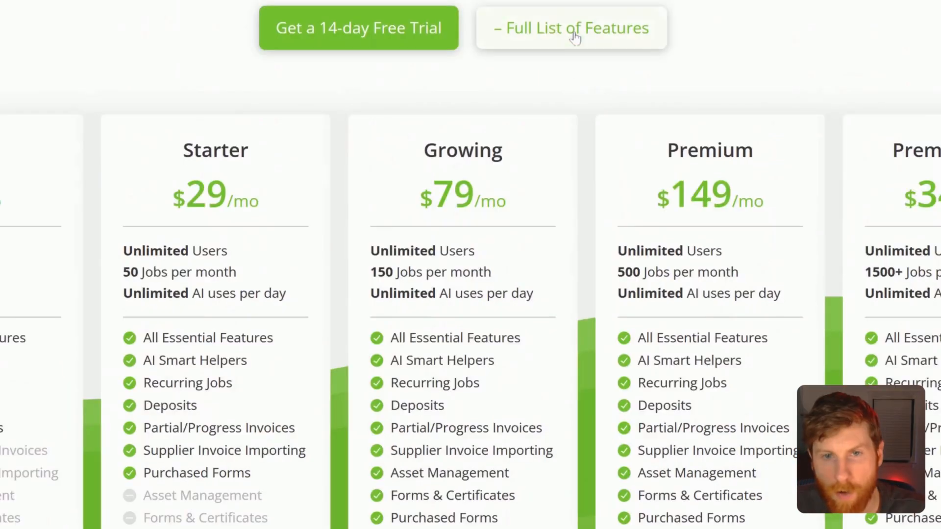
pyautogui.scroll(-5, 596, 231)
pyautogui.scroll(2, 603, 265)
pyautogui.scroll(-10, 544, 353)
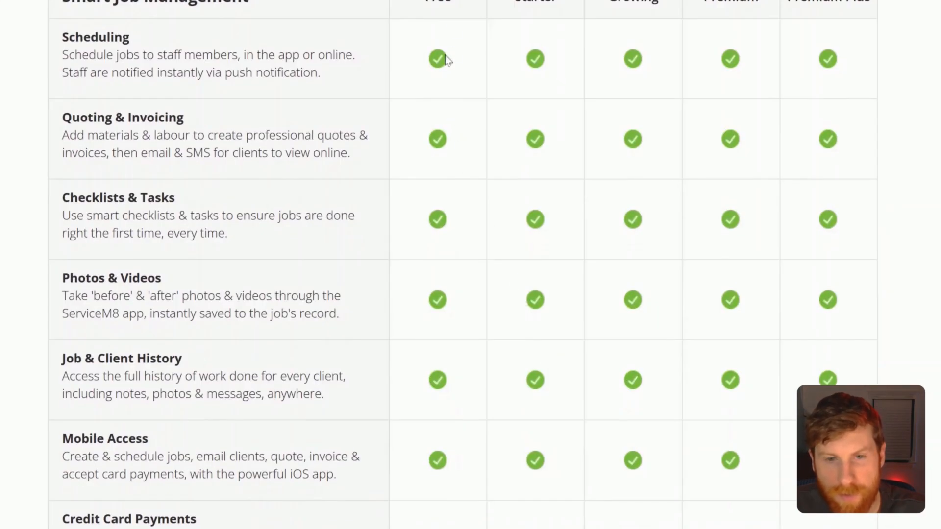
pyautogui.scroll(-3, 439, 489)
pyautogui.scroll(-2, 431, 450)
pyautogui.scroll(-2, 431, 450)
pyautogui.scroll(3, 431, 451)
pyautogui.scroll(-8, 431, 450)
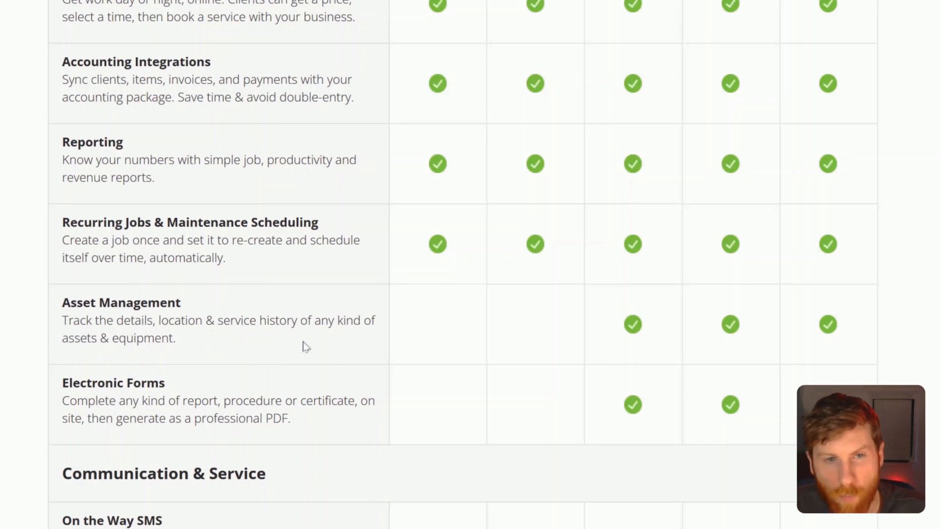
pyautogui.scroll(-3, 197, 363)
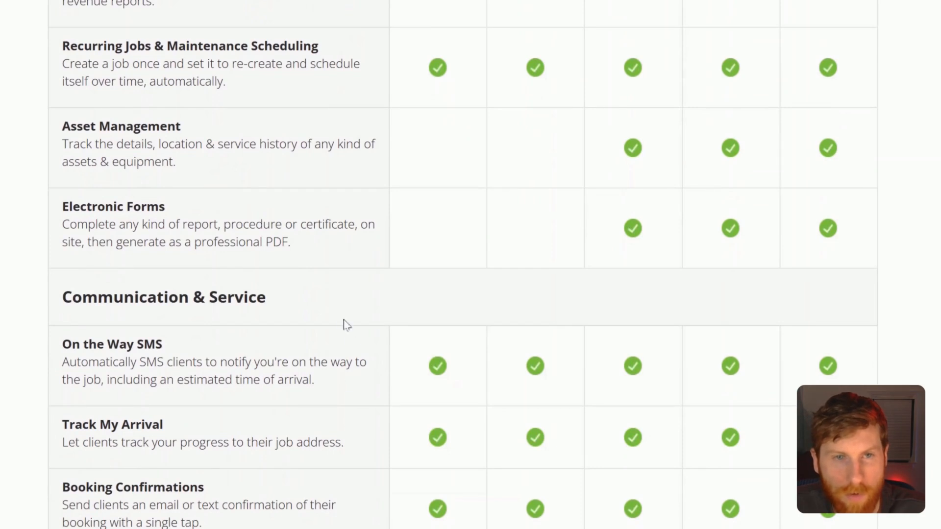
pyautogui.scroll(-4, 169, 282)
pyautogui.scroll(-1, 323, 280)
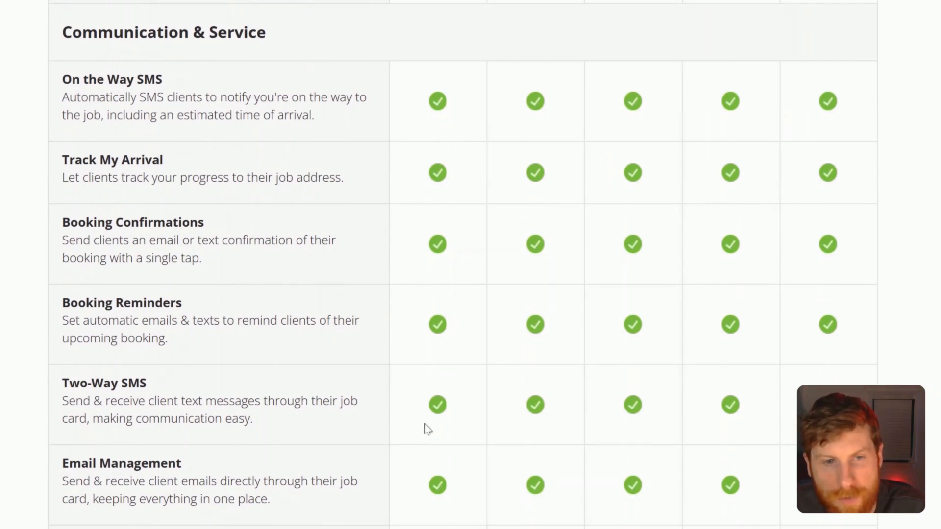
pyautogui.scroll(-2, 427, 430)
pyautogui.scroll(2, 409, 358)
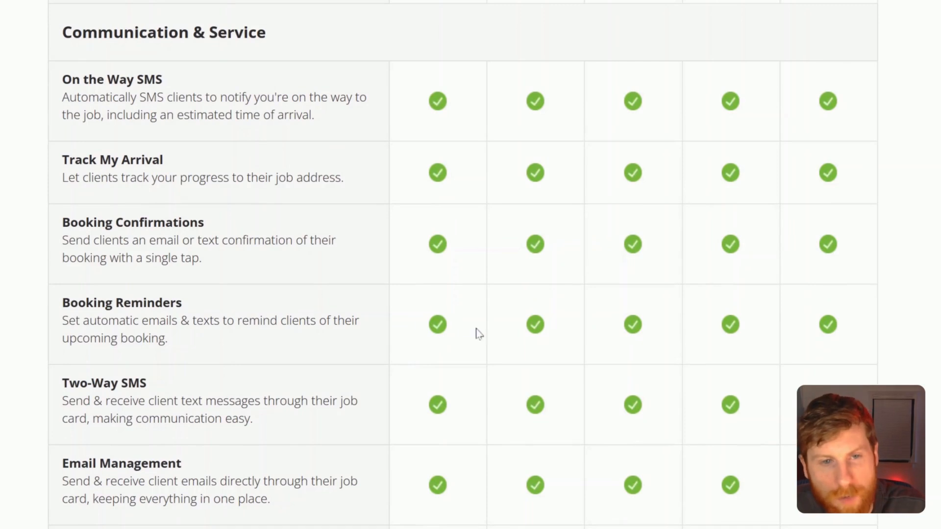
pyautogui.scroll(-1, 463, 404)
pyautogui.scroll(-2, 467, 405)
pyautogui.scroll(3, 471, 406)
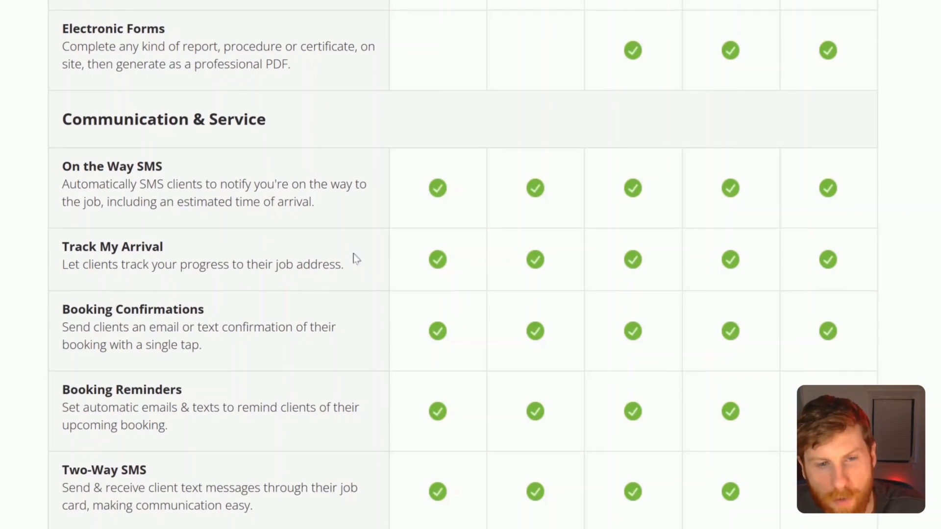
pyautogui.scroll(-10, 354, 258)
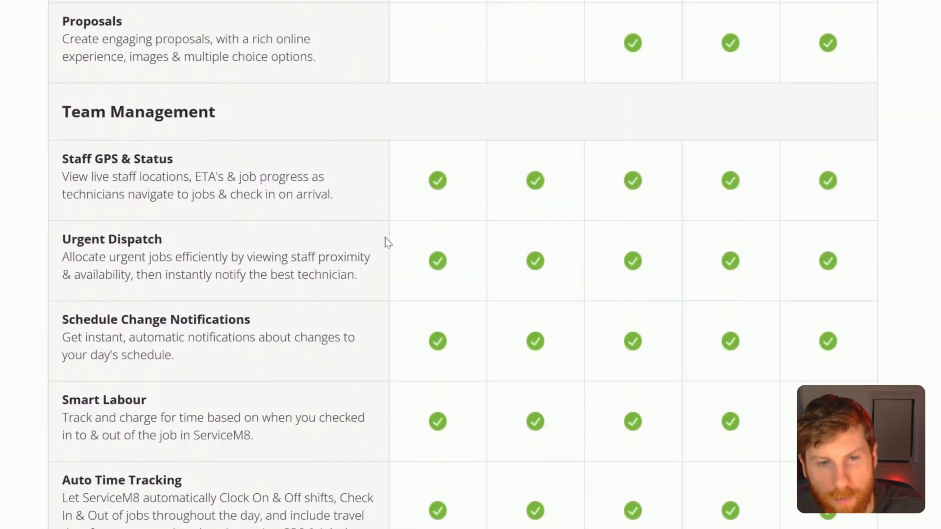
pyautogui.scroll(-10, 382, 243)
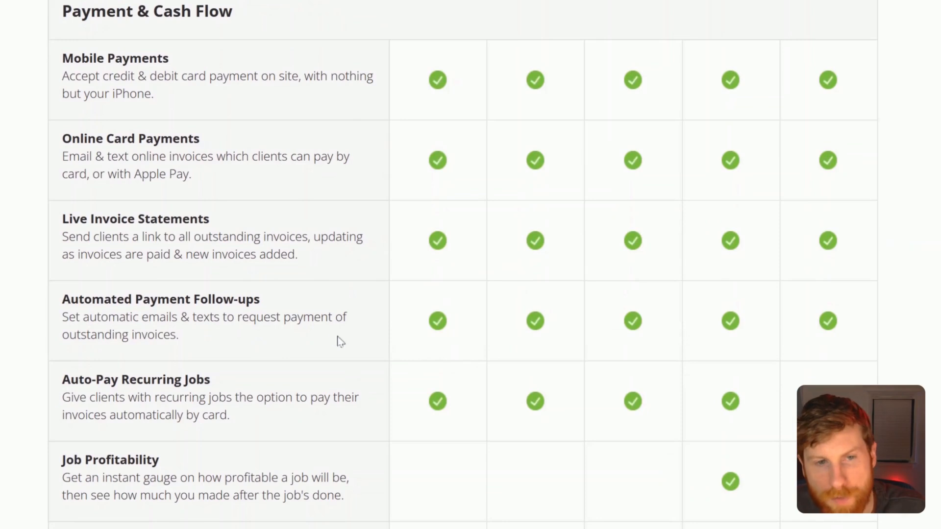
pyautogui.scroll(-10, 353, 346)
pyautogui.scroll(-1, 421, 397)
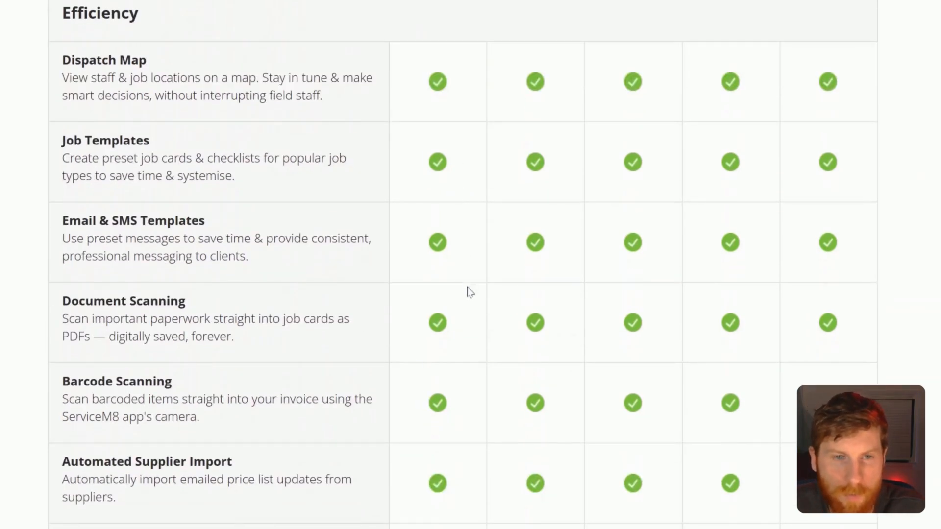
pyautogui.scroll(-10, 454, 260)
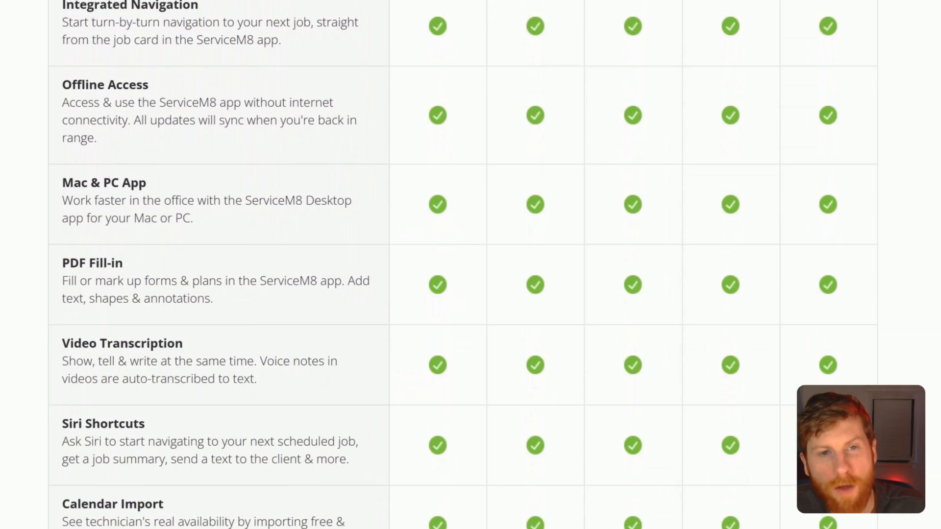
pyautogui.scroll(2, 287, 185)
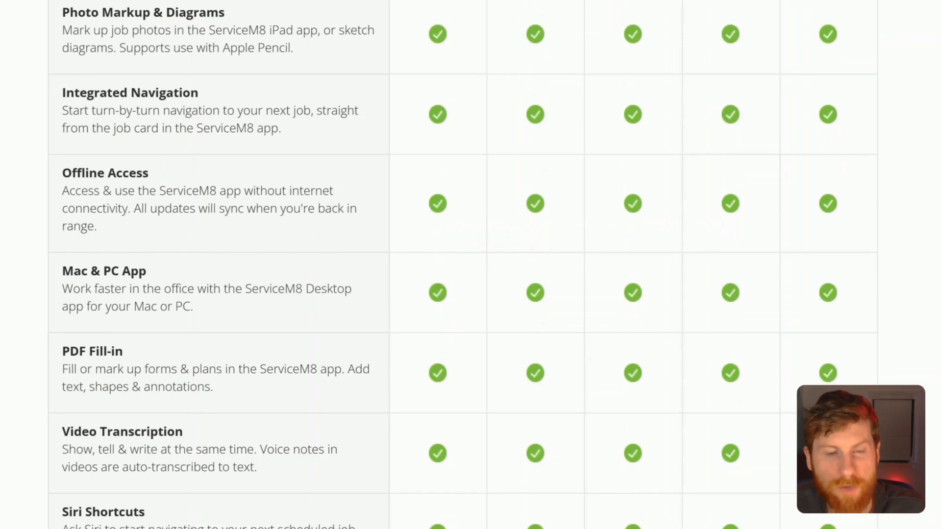
pyautogui.scroll(1, 342, 257)
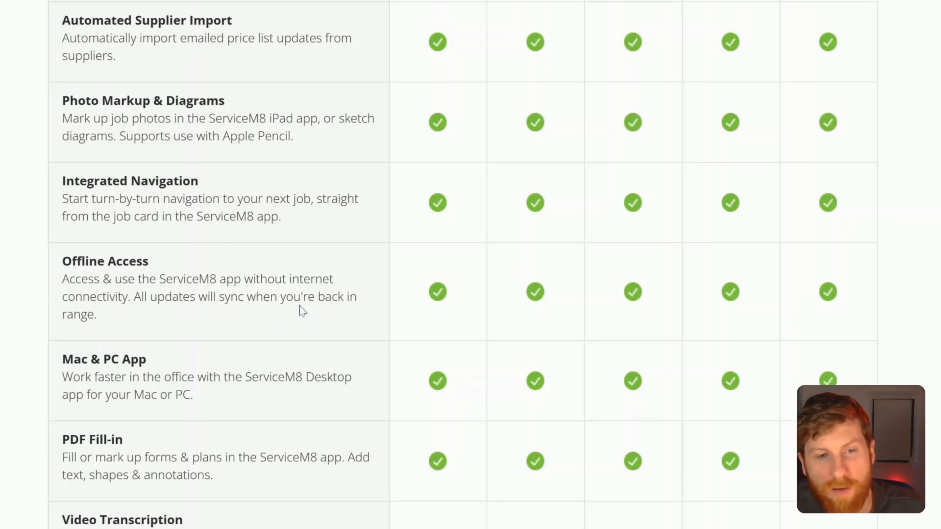
pyautogui.scroll(-5, 301, 311)
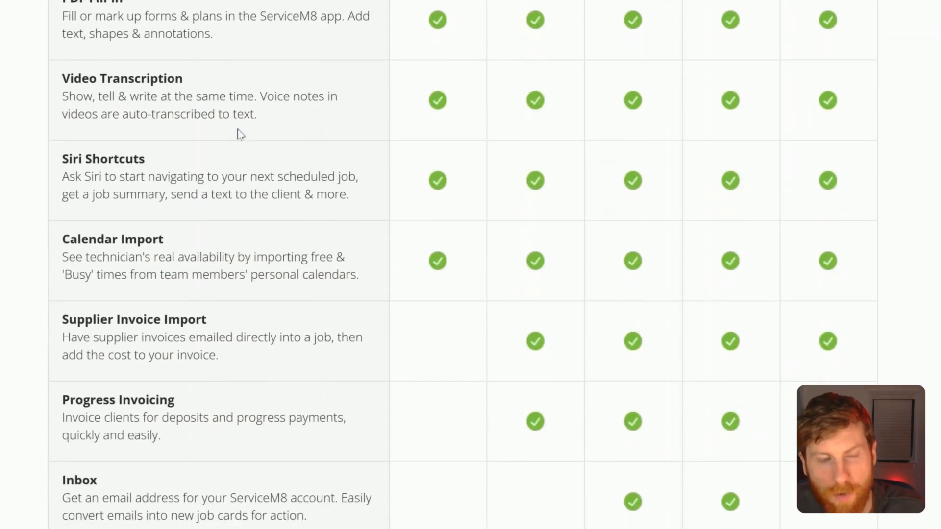
pyautogui.scroll(-3, 198, 127)
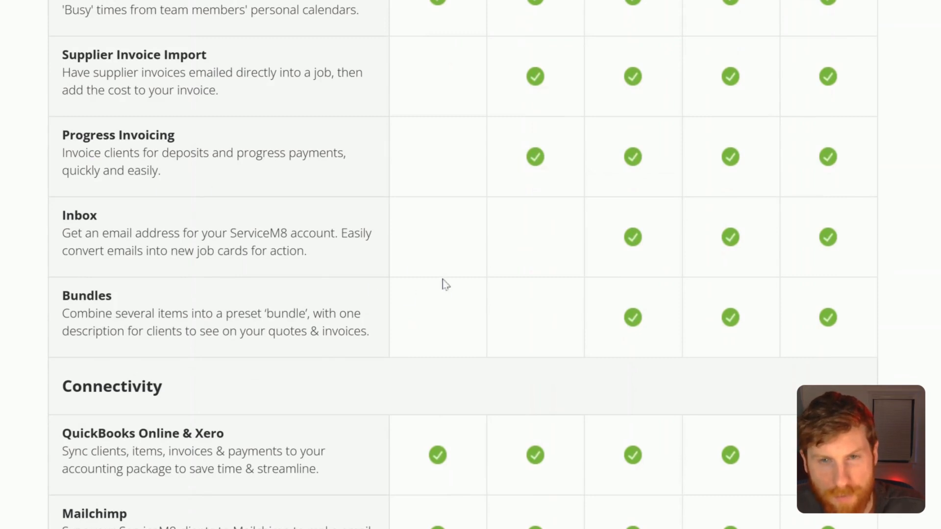
pyautogui.scroll(-5, 460, 257)
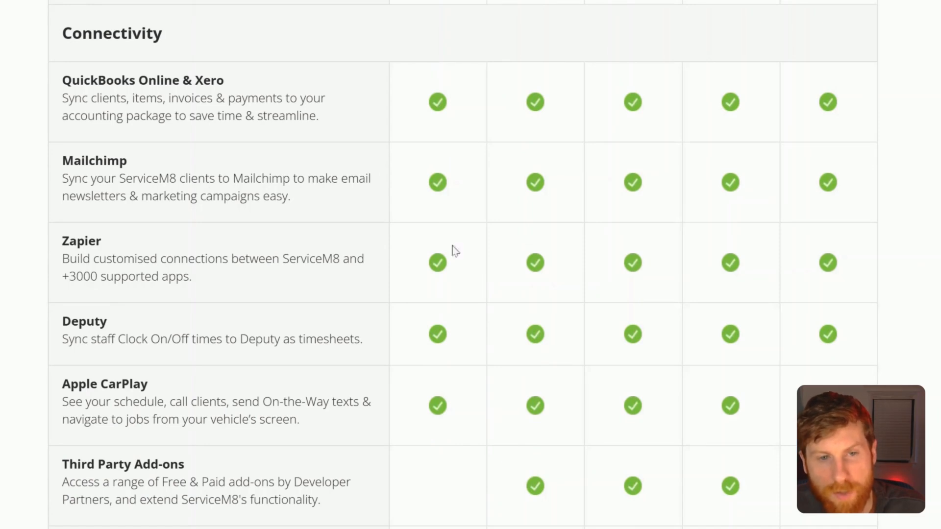
pyautogui.scroll(-10, 397, 272)
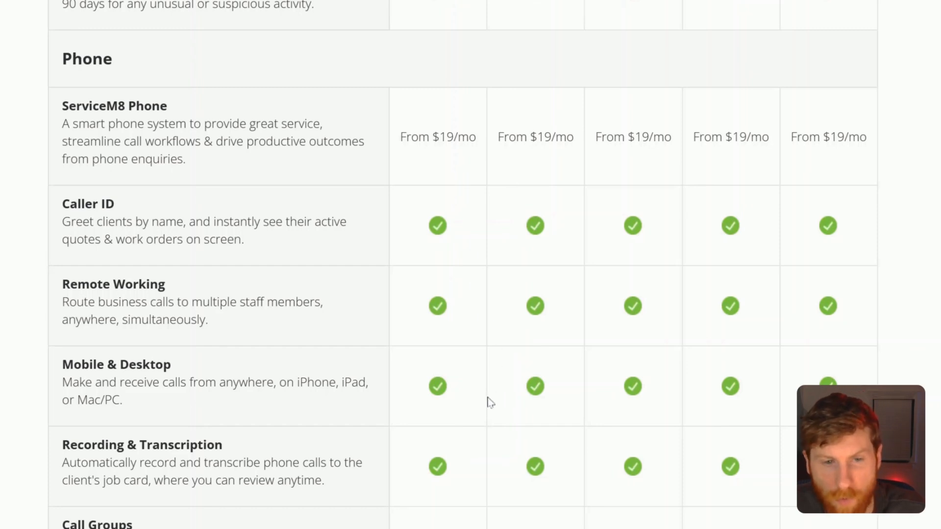
pyautogui.scroll(-1, 490, 416)
pyautogui.scroll(-2, 489, 416)
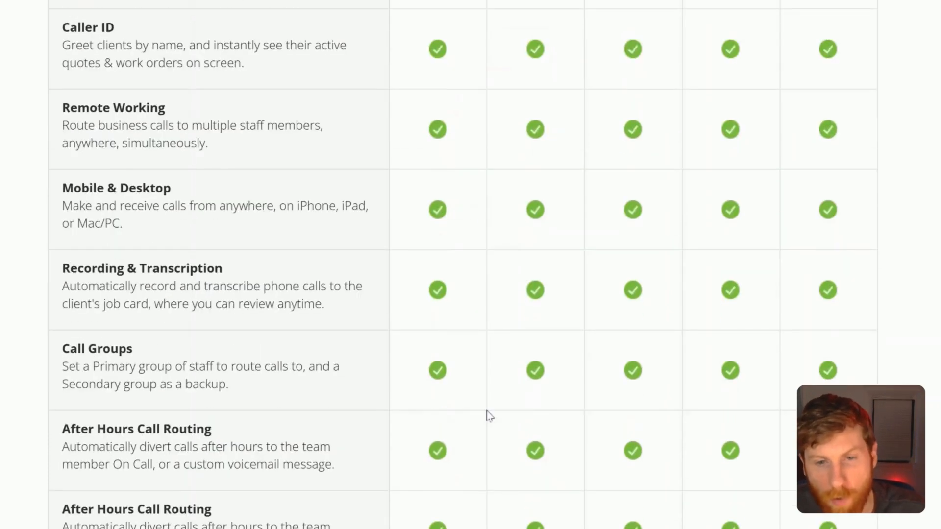
pyautogui.scroll(3, 490, 416)
pyautogui.scroll(-2, 490, 416)
pyautogui.scroll(-3, 489, 416)
pyautogui.scroll(-3, 490, 417)
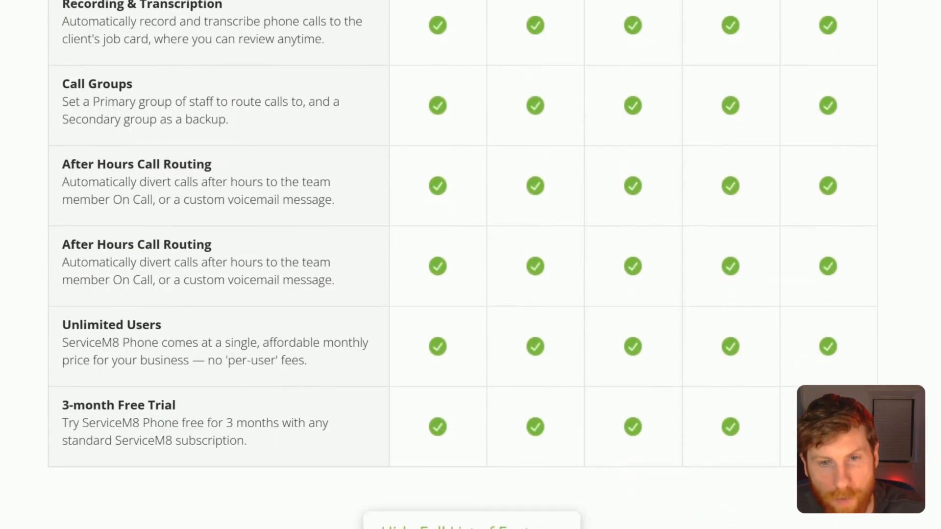